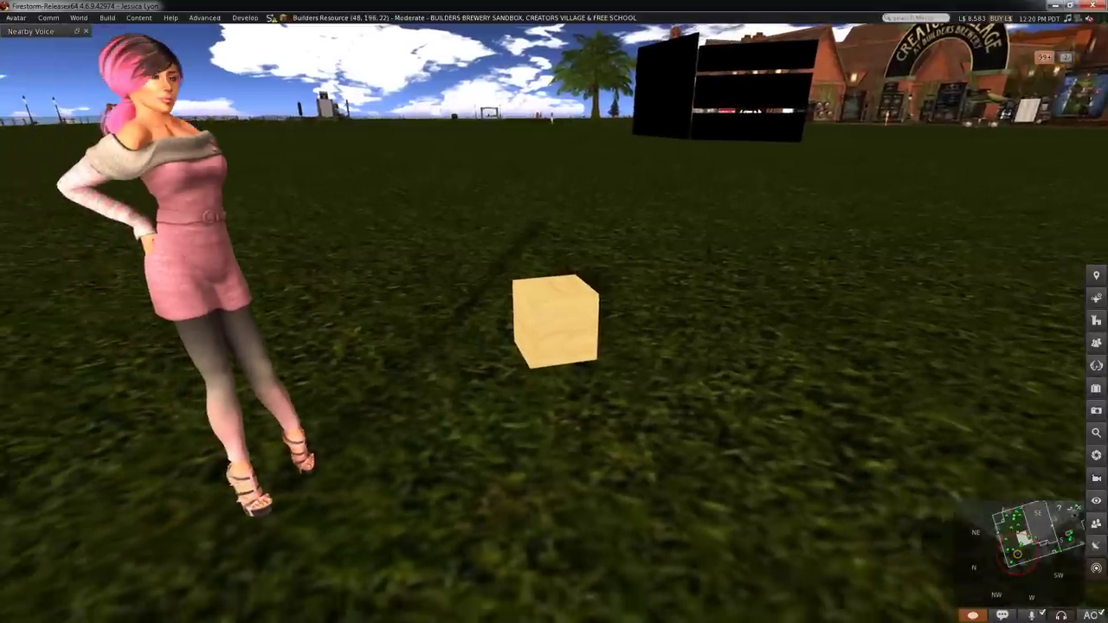
# - Open the Preferences window with Ctrl+P
pyautogui.hotkey('ctrl', 'p')
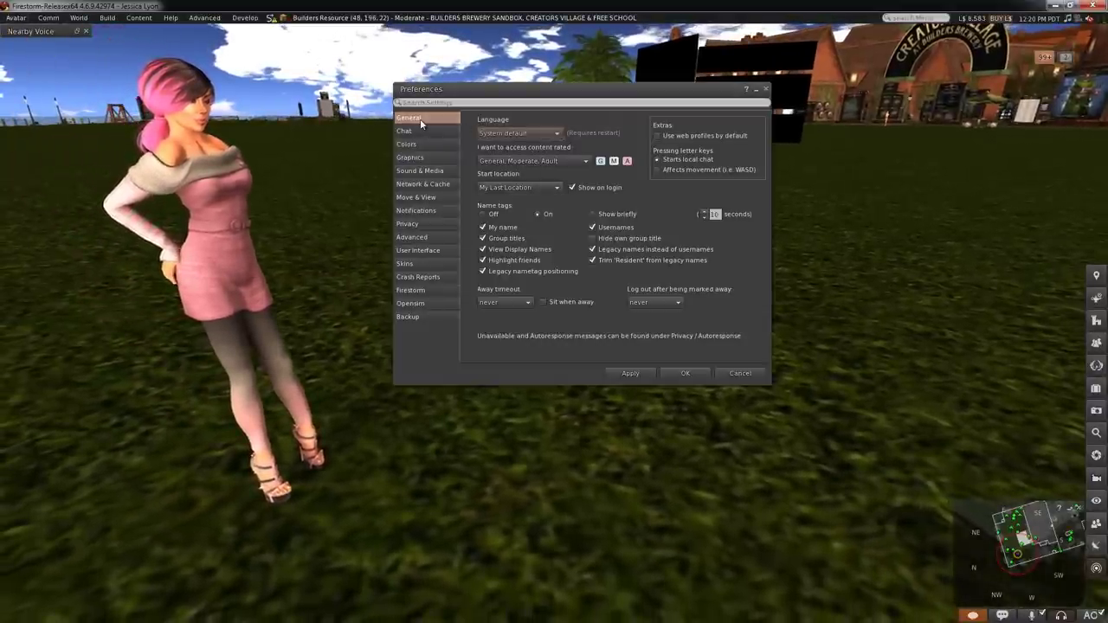
# - On the Firestorm Build 1 page, set the default new-prim texture to a FirestormPhoenix bird texture and apply
pyautogui.click(416, 289)
pyautogui.click(701, 119)
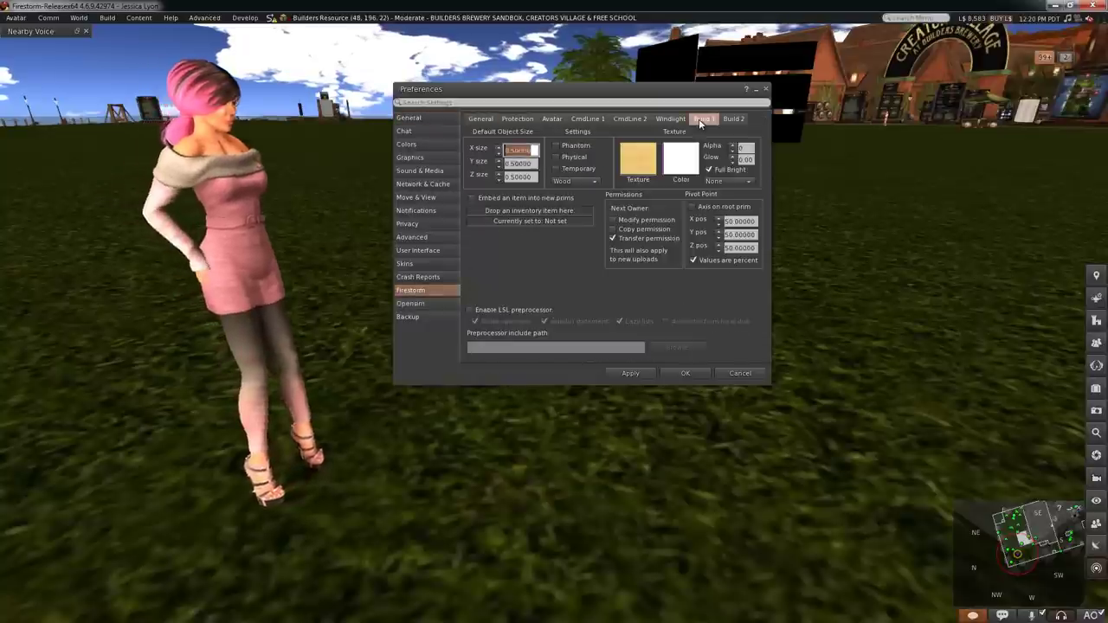
pyautogui.click(630, 170)
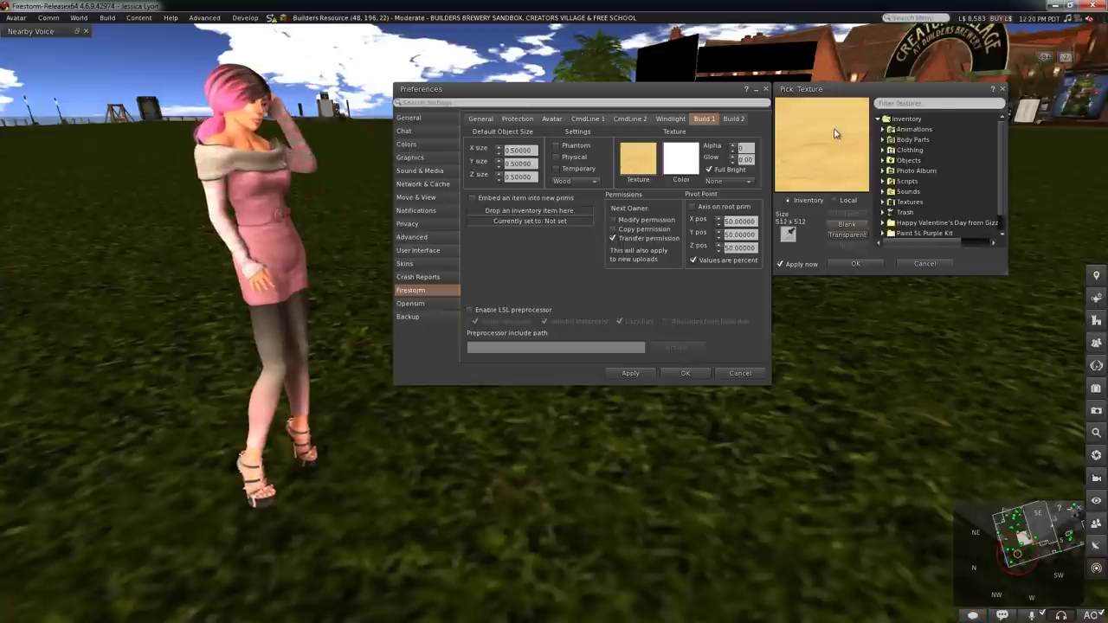
pyautogui.click(935, 103)
pyautogui.write('firestormphoenix')
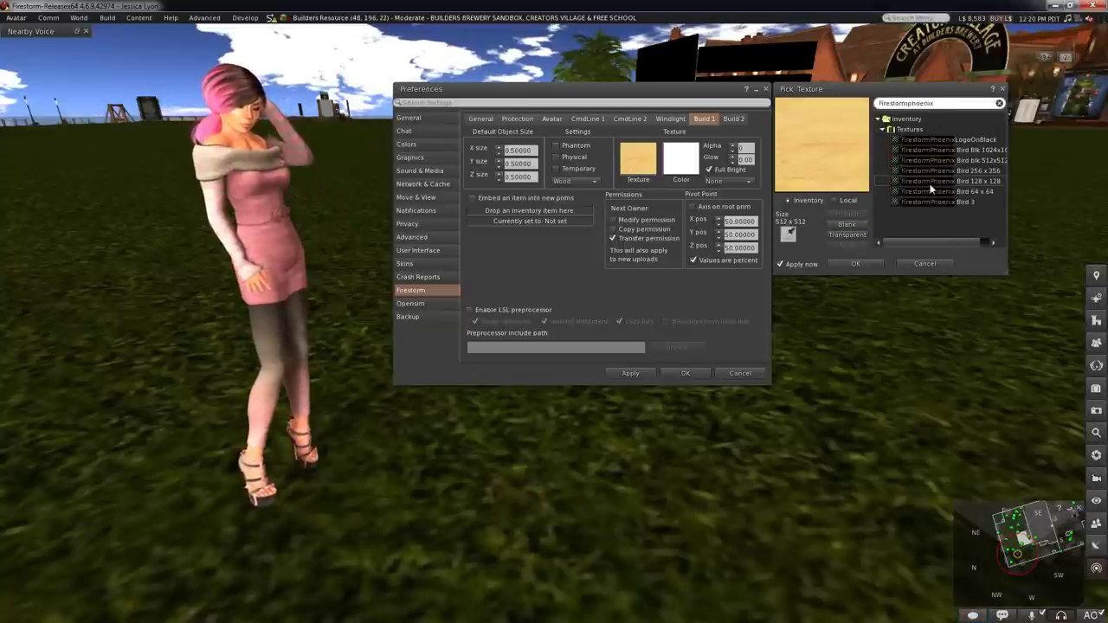
pyautogui.click(933, 182)
pyautogui.click(857, 263)
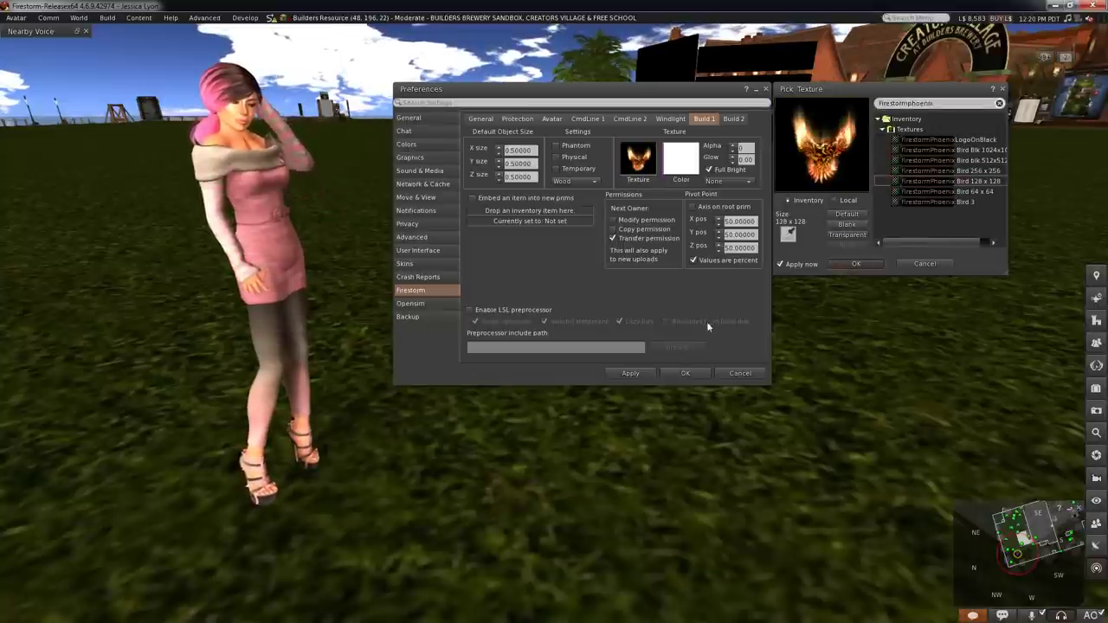
pyautogui.click(642, 378)
# - Rez a new cube on the ground using Build
pyautogui.rightClick(794, 348)
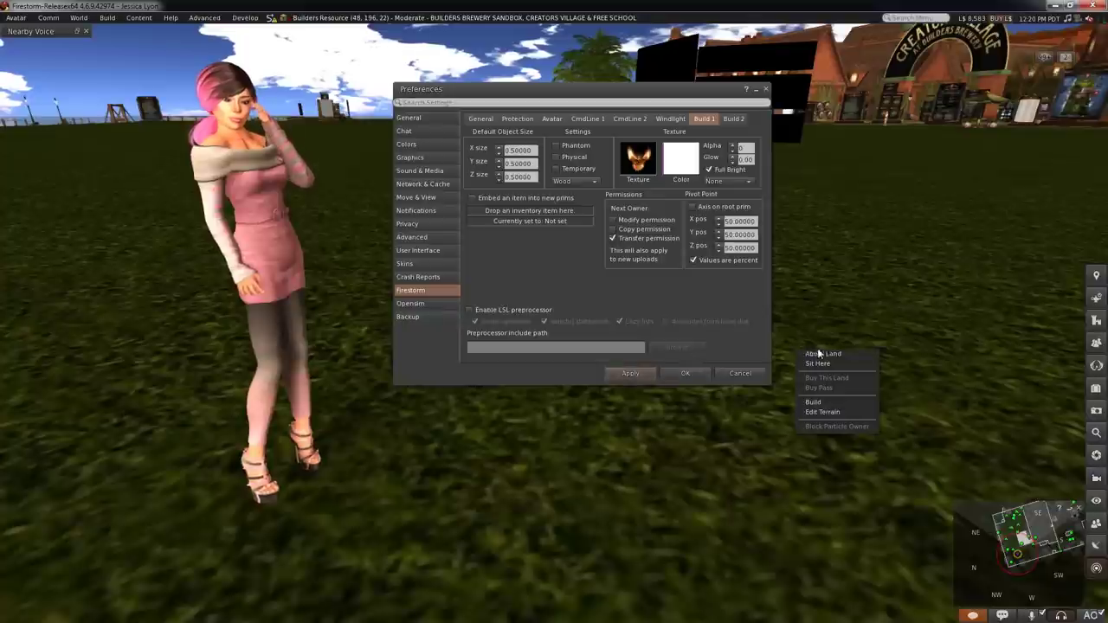
pyautogui.click(822, 402)
pyautogui.click(917, 364)
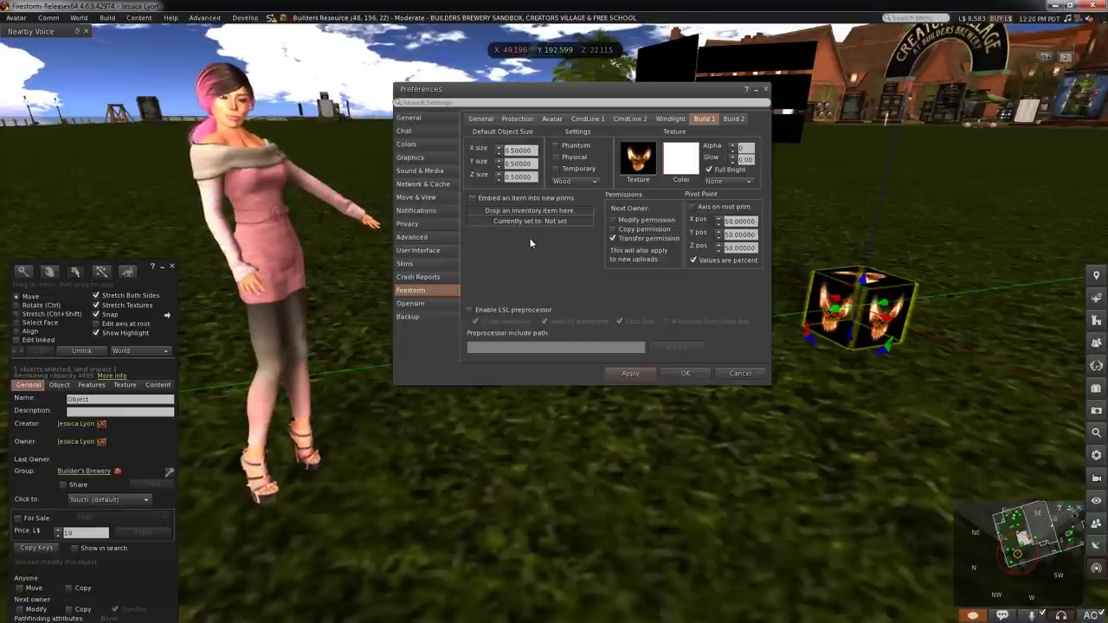
# - Embed the Firestorm says hi notecard into new prims and save the preferences
pyautogui.click(472, 197)
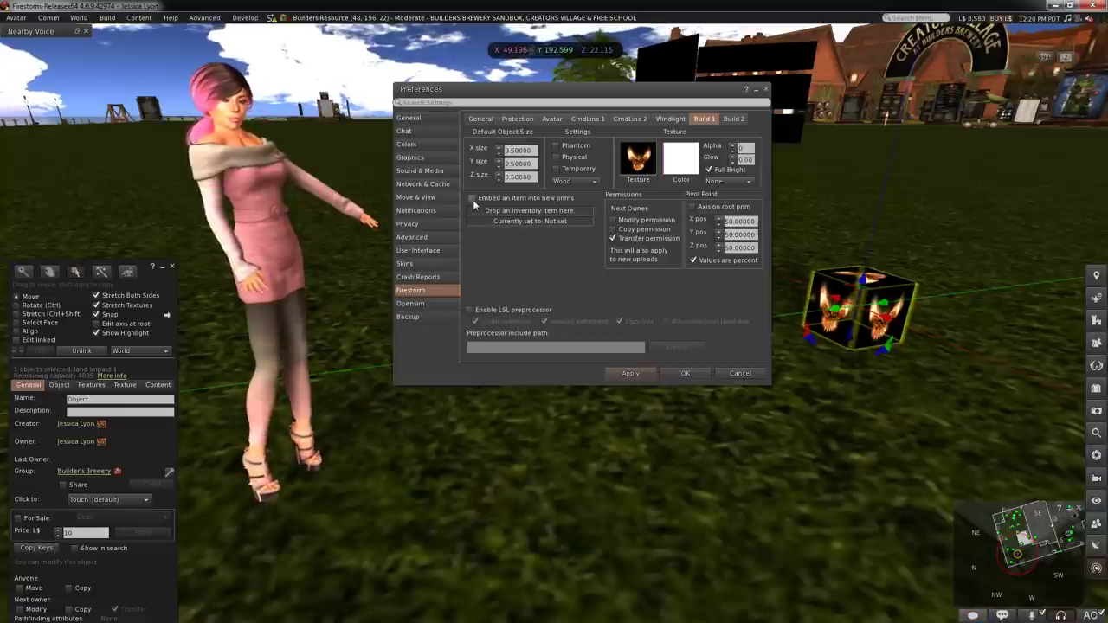
pyautogui.hotkey('ctrl', 'i')
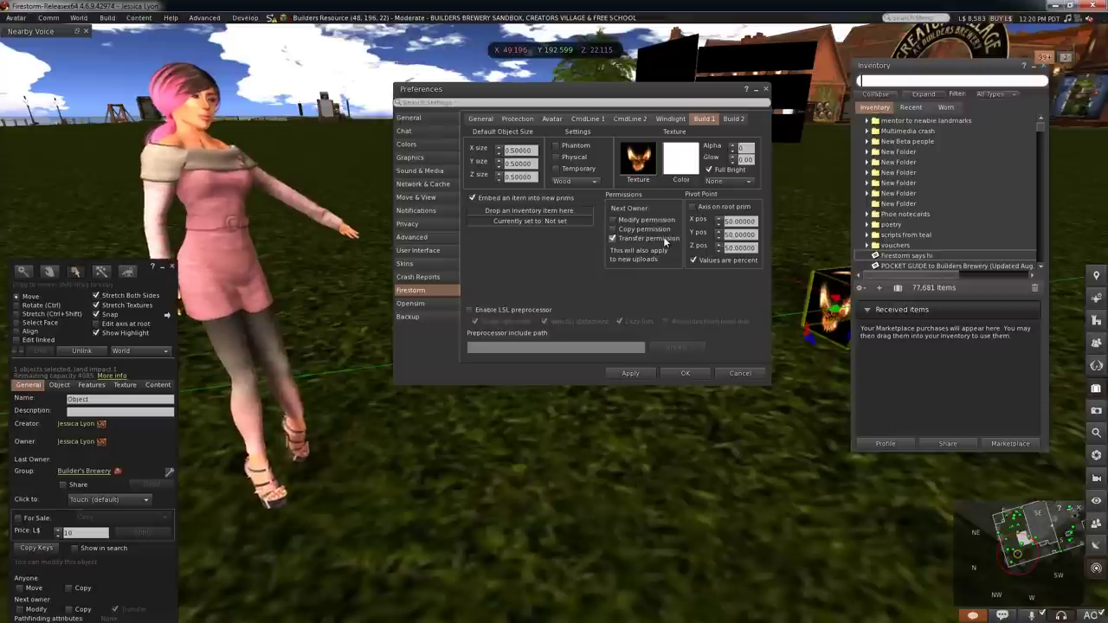
pyautogui.moveTo(905, 256); pyautogui.dragTo(530, 224)
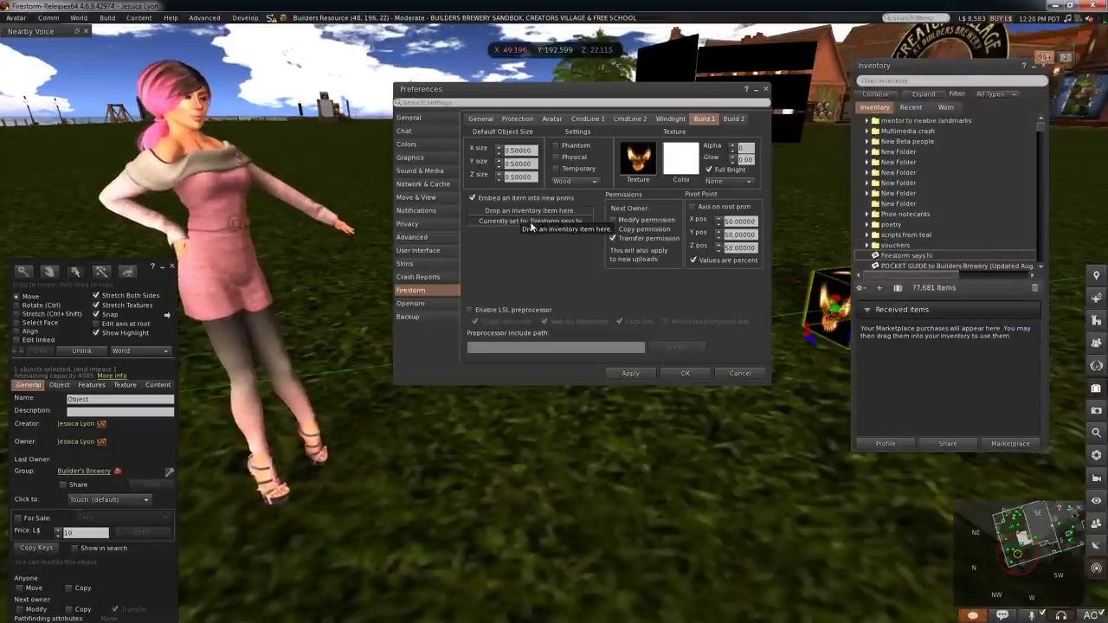
pyautogui.click(685, 373)
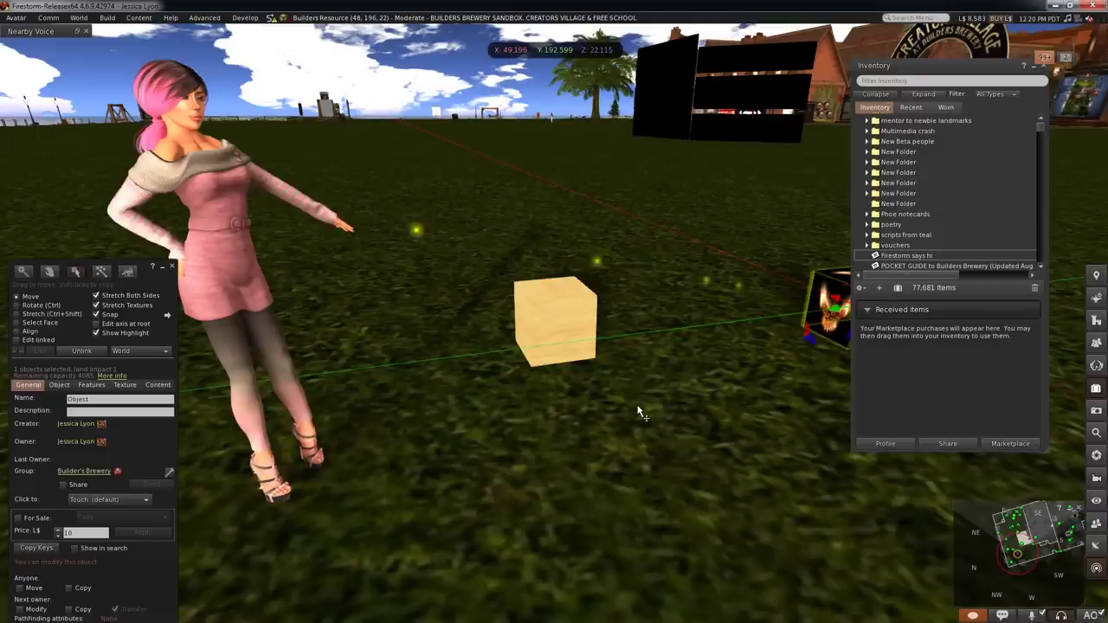
# - Rez a cube, then open and close the Firestorm says hi notecard from its Content tab
pyautogui.rightClick(640, 407)
pyautogui.click(655, 458)
pyautogui.click(647, 445)
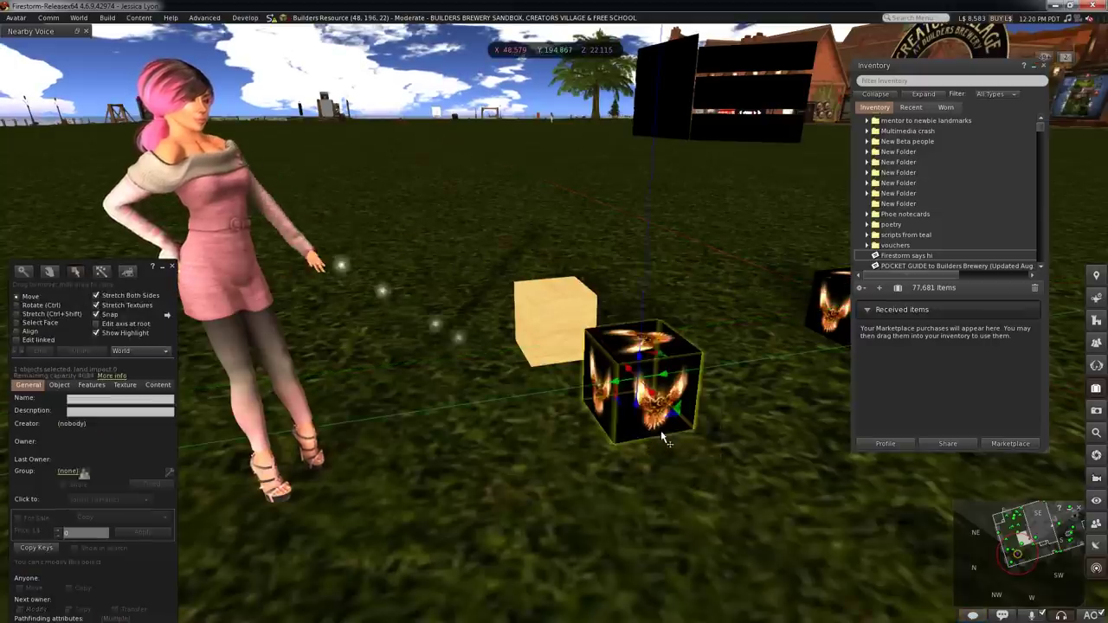
pyautogui.click(157, 384)
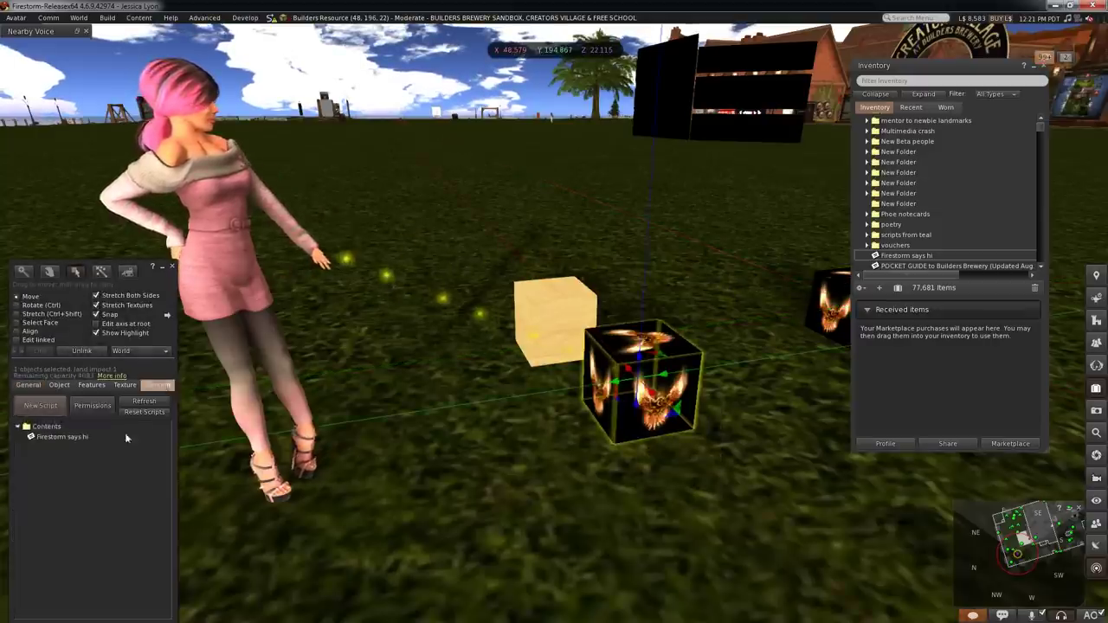
pyautogui.doubleClick(60, 437)
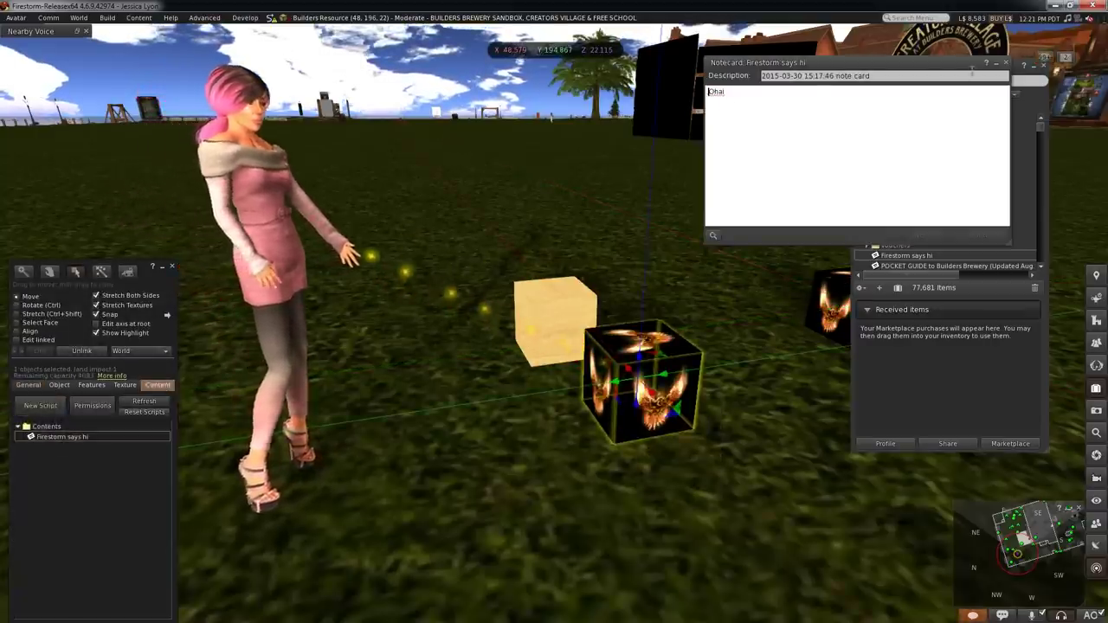
pyautogui.click(1005, 66)
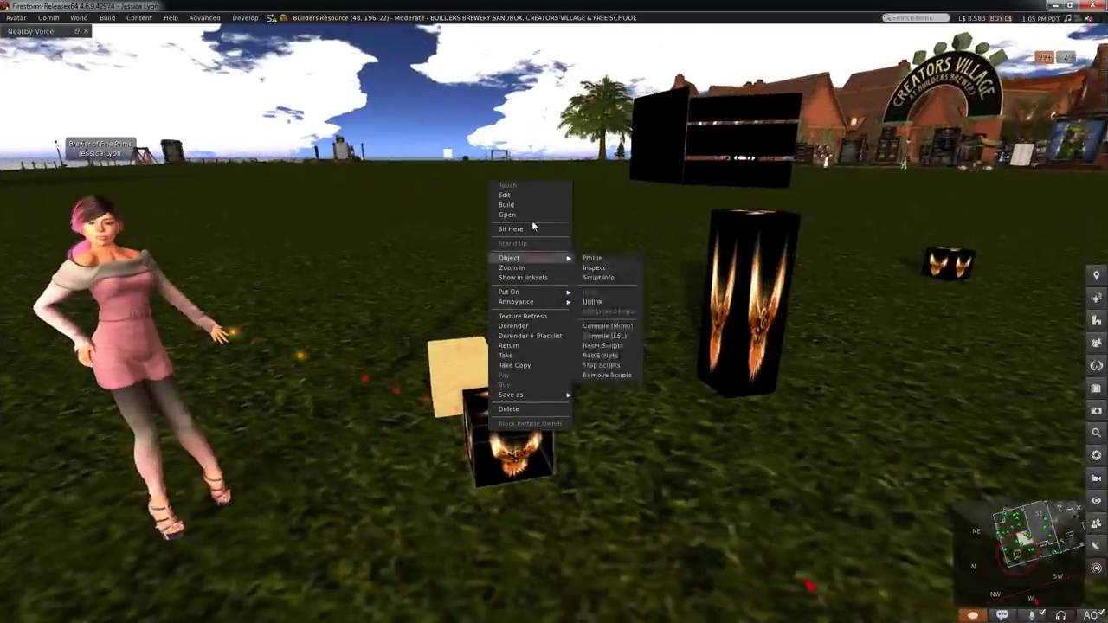
# - Adjust the phoenix cube's Size X with spinner arrows and mouse wheel to about 0.654 m
pyautogui.click(528, 204)
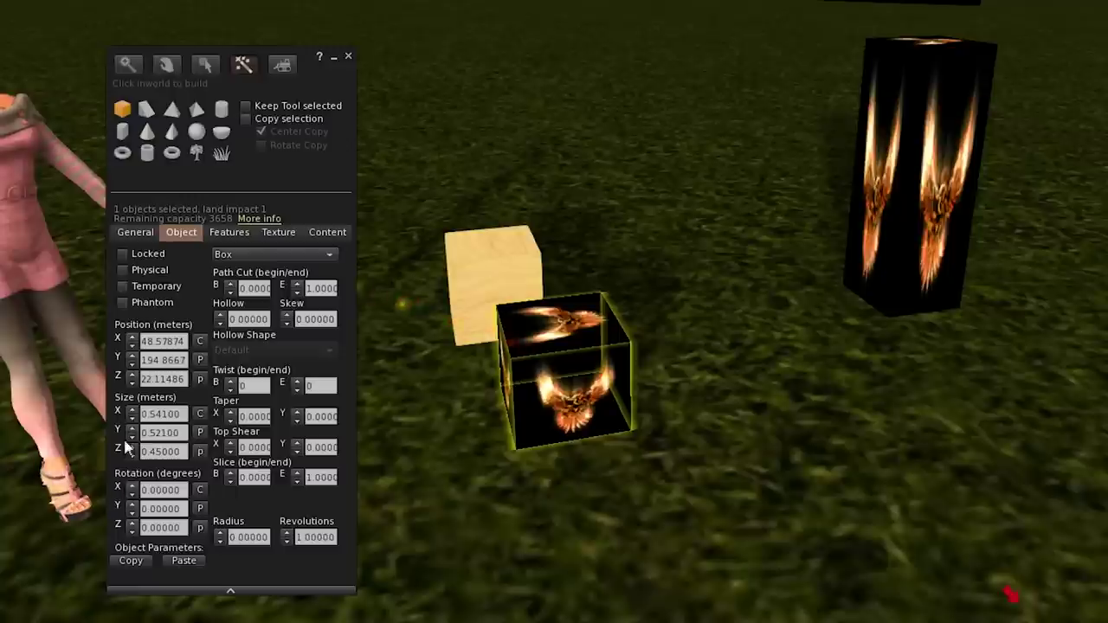
pyautogui.click(131, 411)
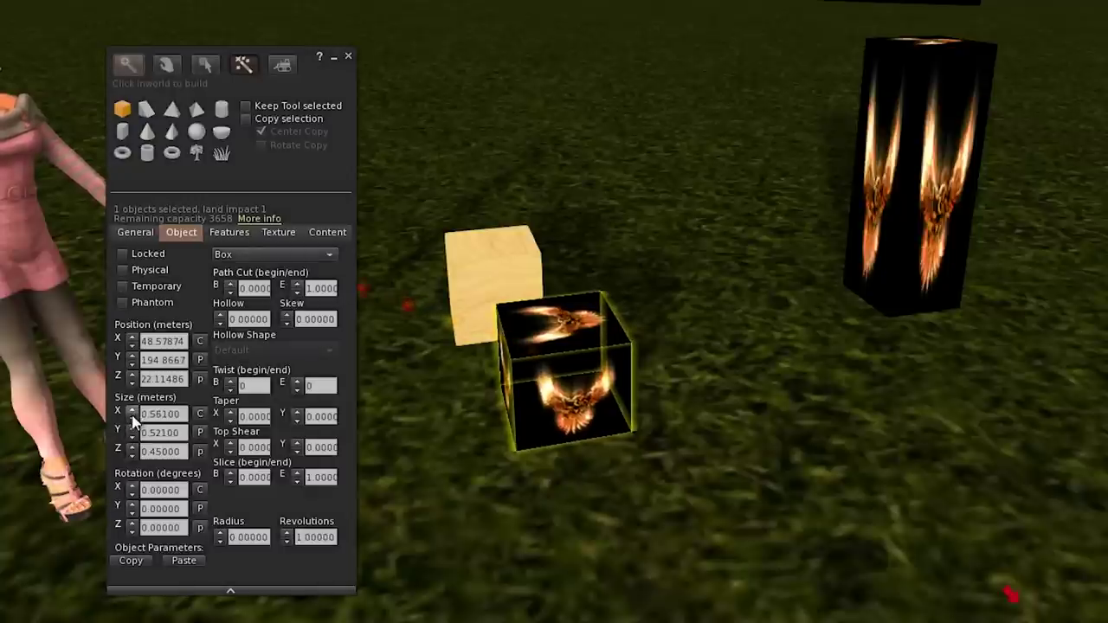
pyautogui.click(131, 419)
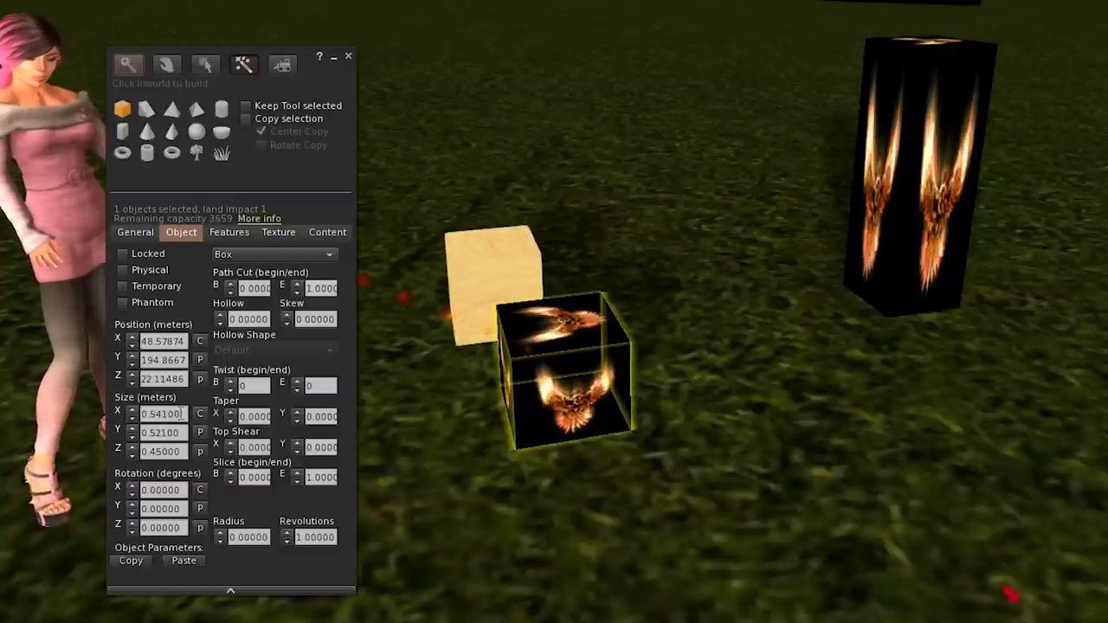
pyautogui.scroll(1, 179, 414)
pyautogui.scroll(-3, 179, 414)
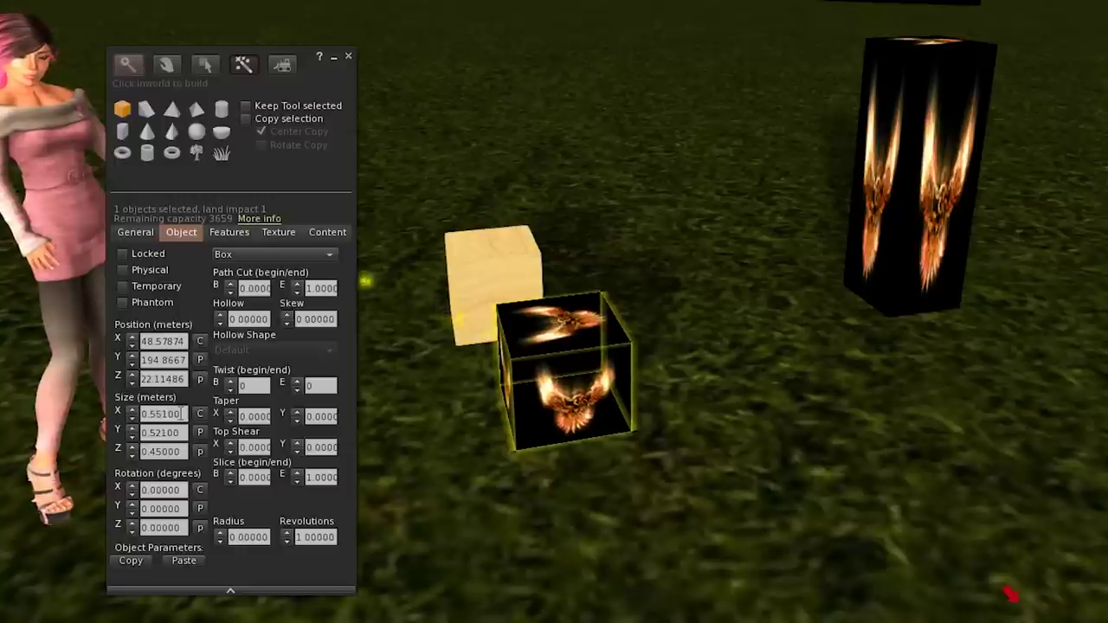
pyautogui.scroll(1, 181, 413)
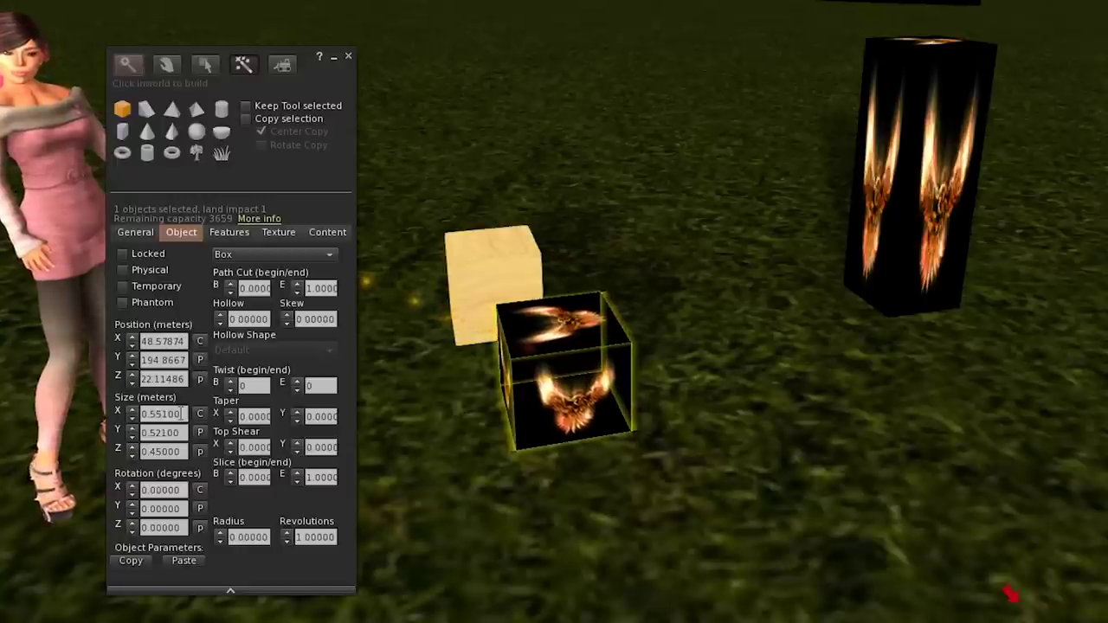
pyautogui.hotkey('ctrl', '1')
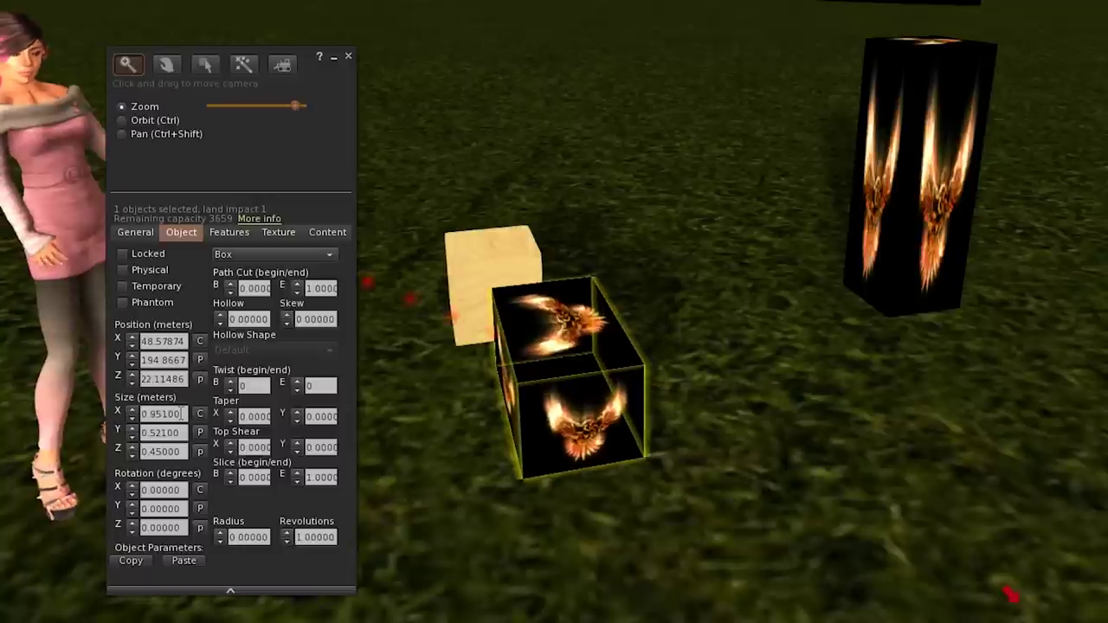
pyautogui.keyDown('ctrl'); pyautogui.scroll(-1, 179, 413); pyautogui.keyUp('ctrl')
pyautogui.scroll(1, 179, 414)
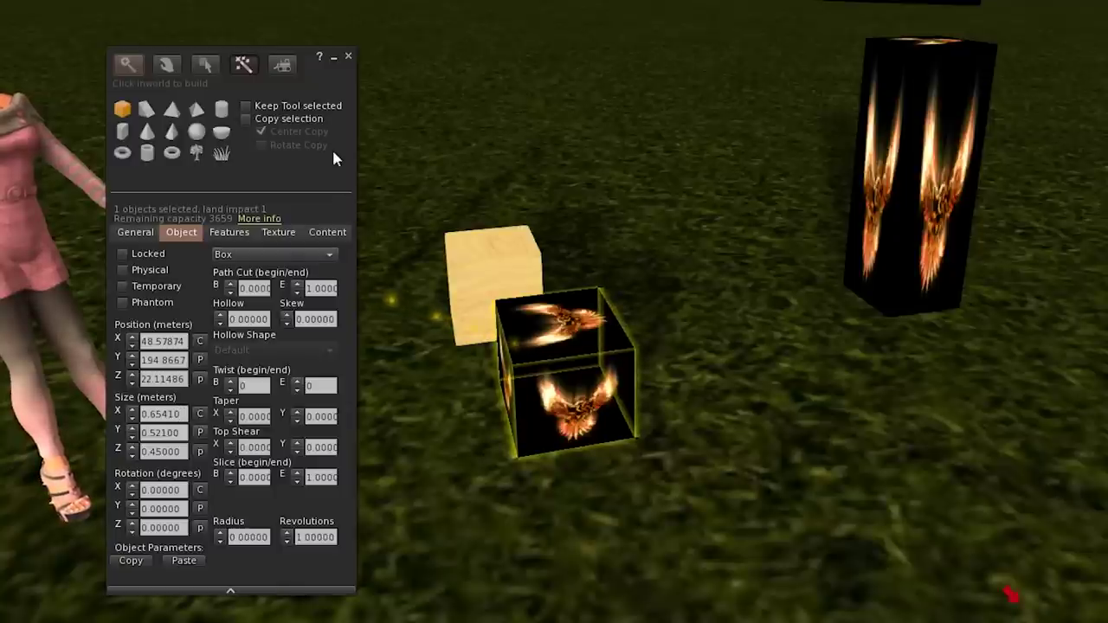
pyautogui.click(206, 65)
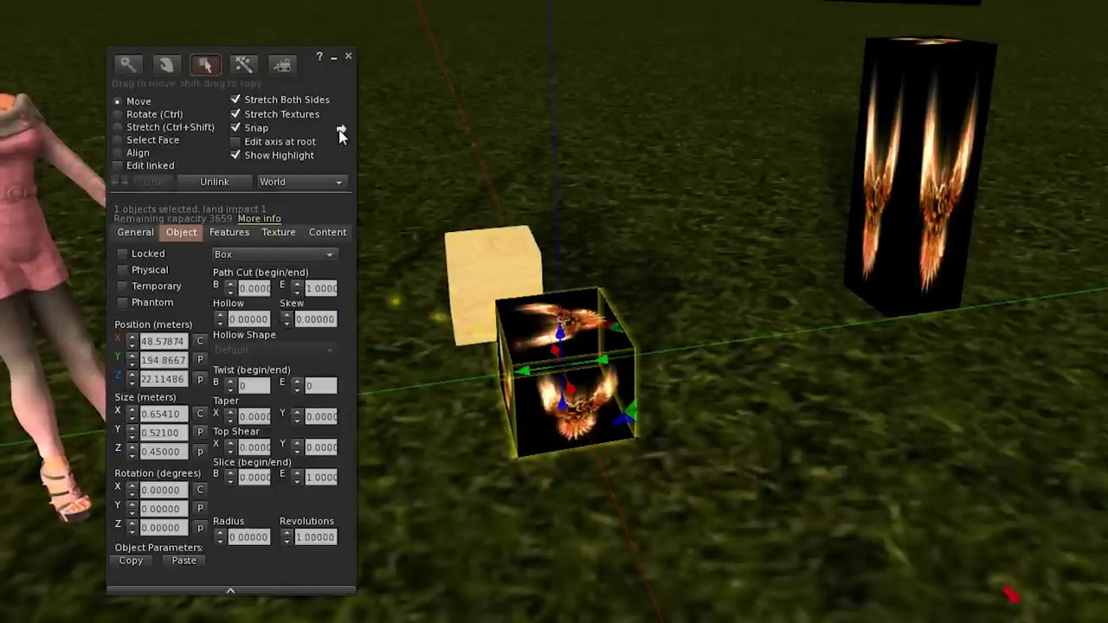
# - Lower the grid decimal precision from 5 to 3 and check the cube's X and Y sizes
pyautogui.click(340, 132)
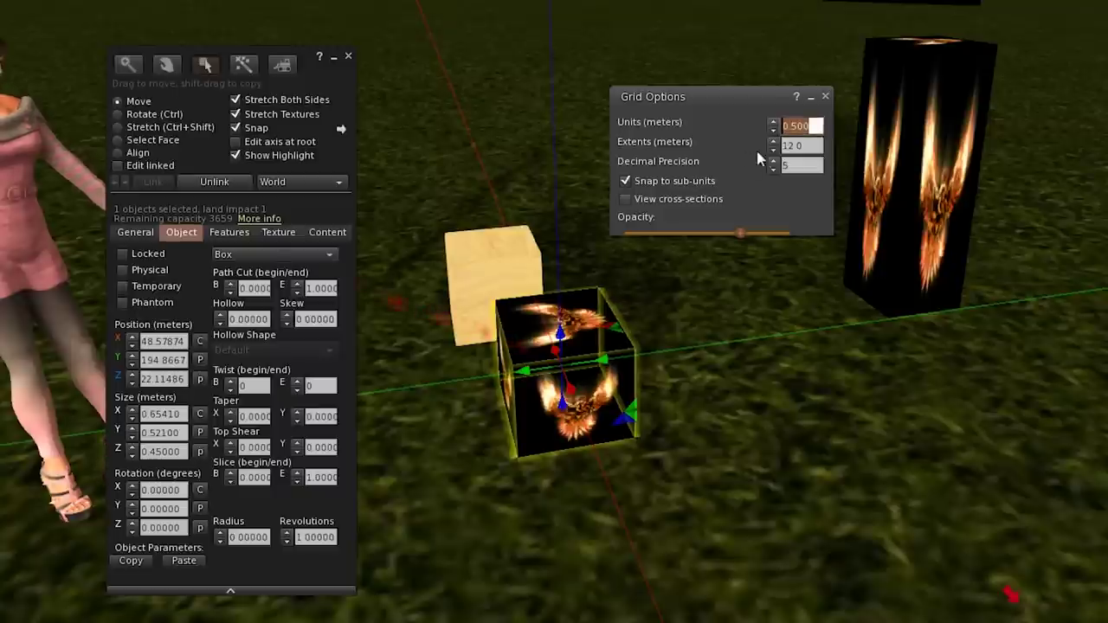
pyautogui.click(776, 169)
pyautogui.click(776, 169)
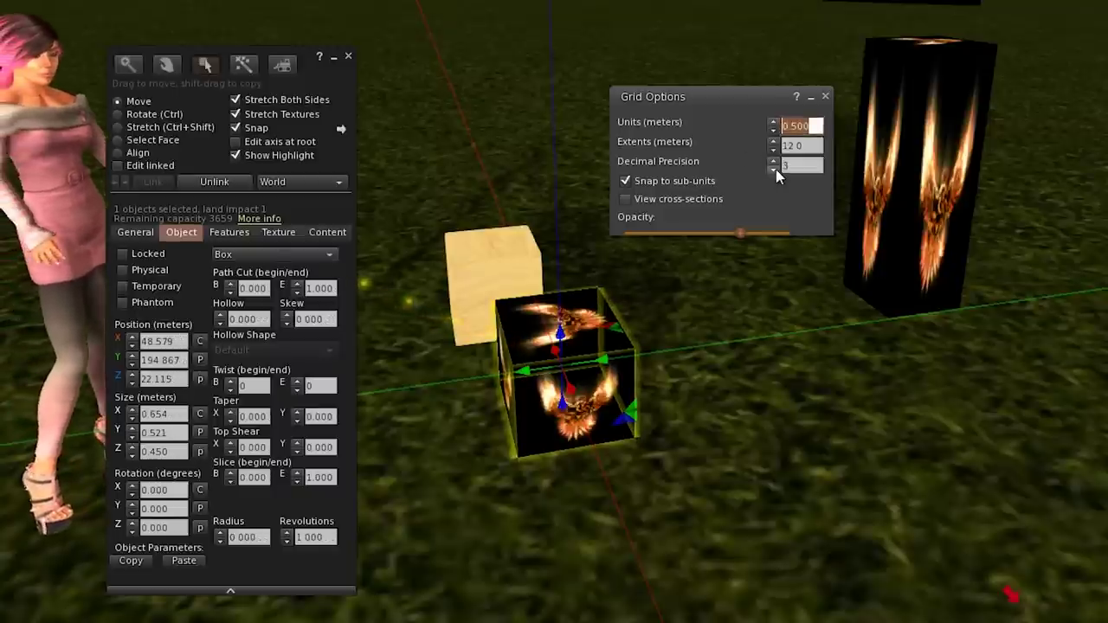
pyautogui.click(824, 96)
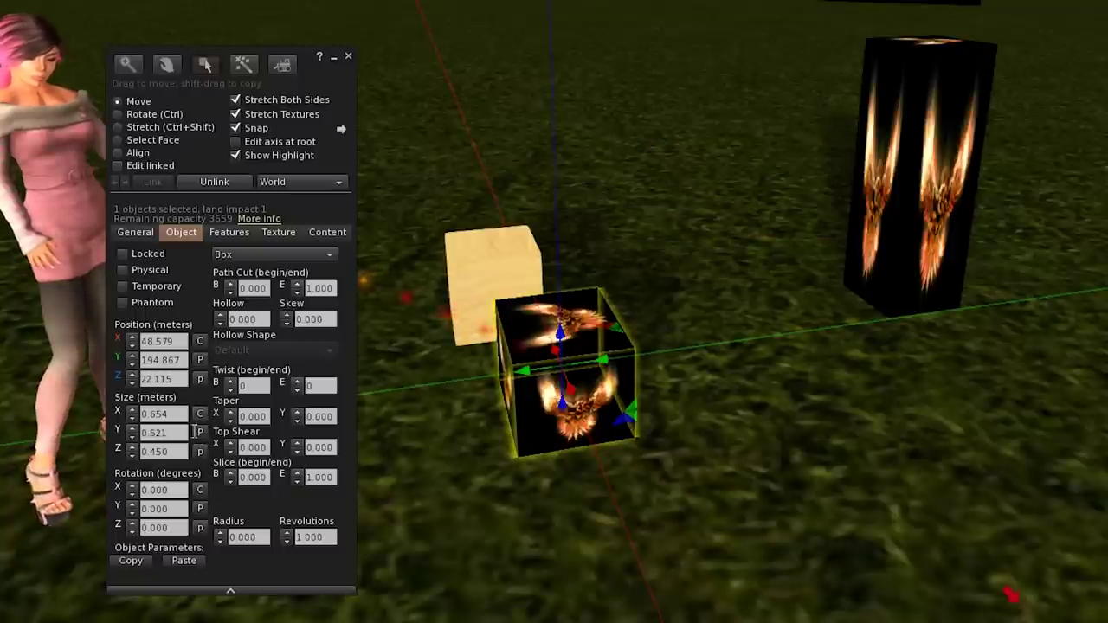
pyautogui.click(173, 414)
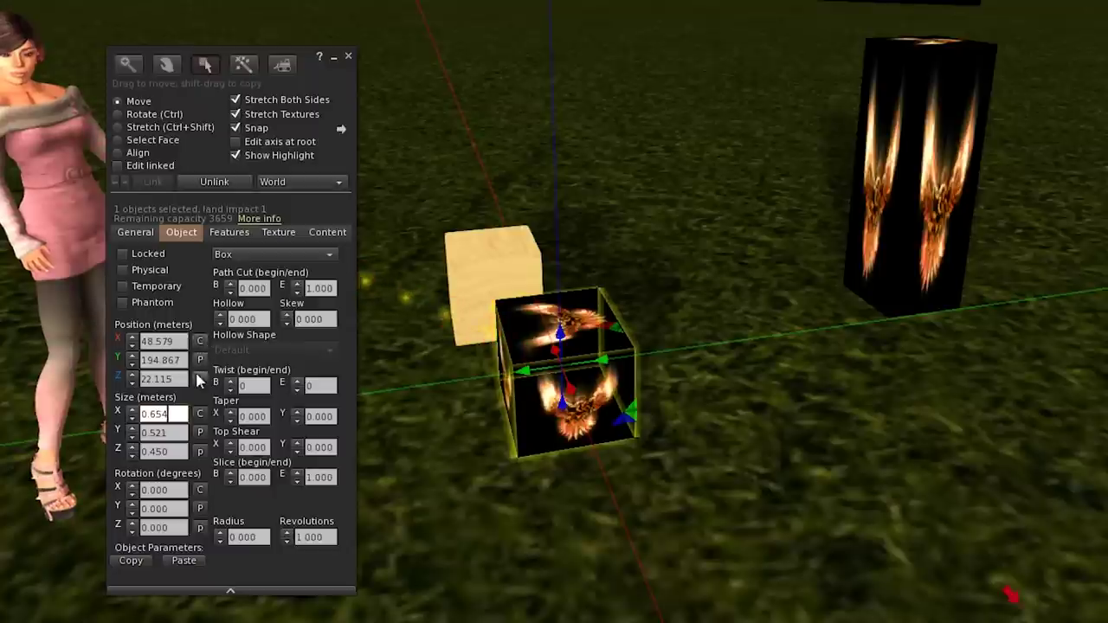
pyautogui.click(173, 430)
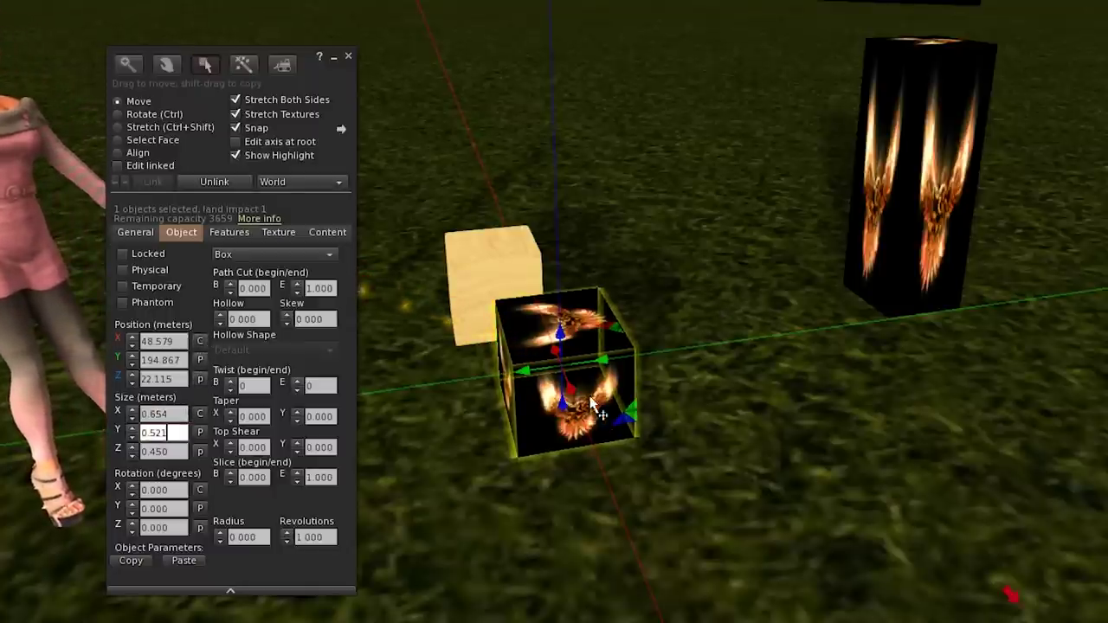
# - Copy the tall pillar's size and paste it onto the textured cube
pyautogui.click(897, 223)
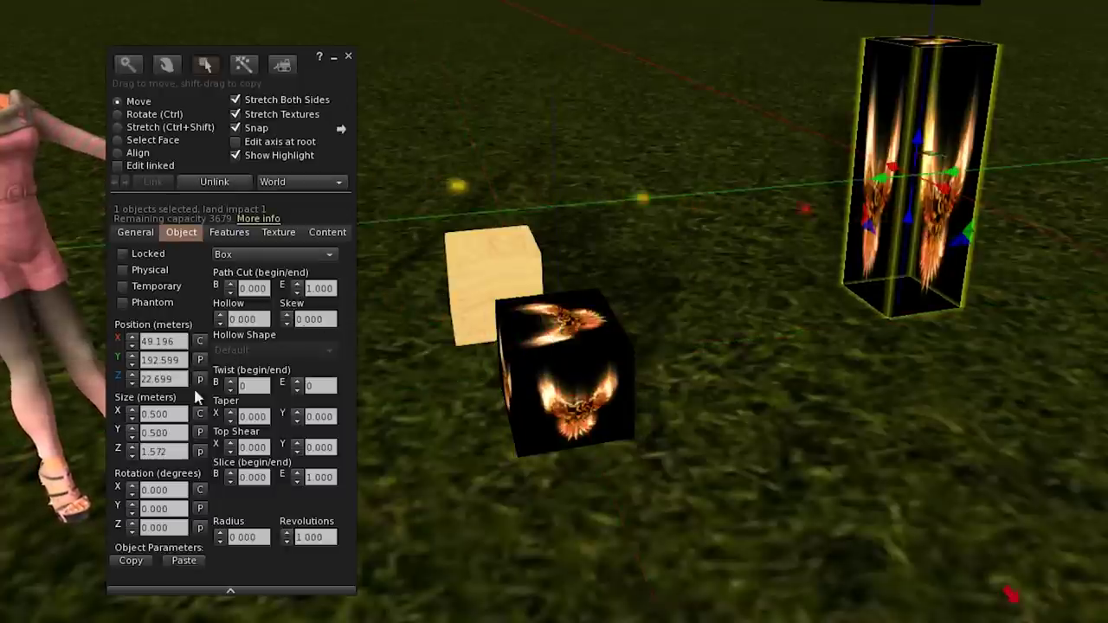
pyautogui.click(547, 391)
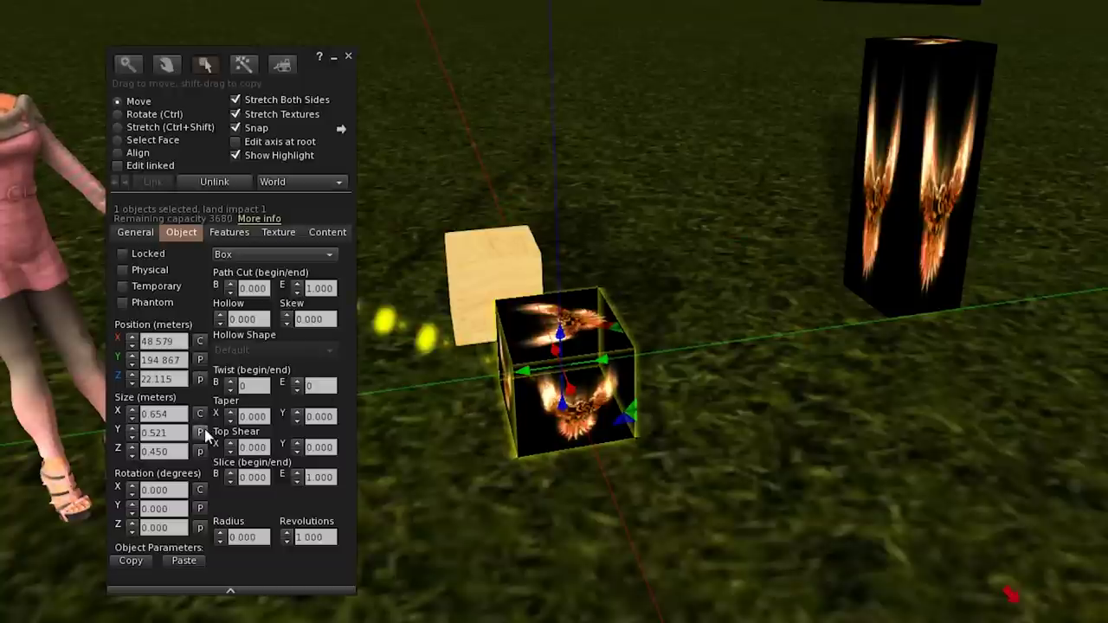
pyautogui.click(199, 432)
# - Raise the reshaped cube slightly along Z and rez the TinyPrim item on the ground
pyautogui.moveTo(567, 355); pyautogui.dragTo(567, 264)
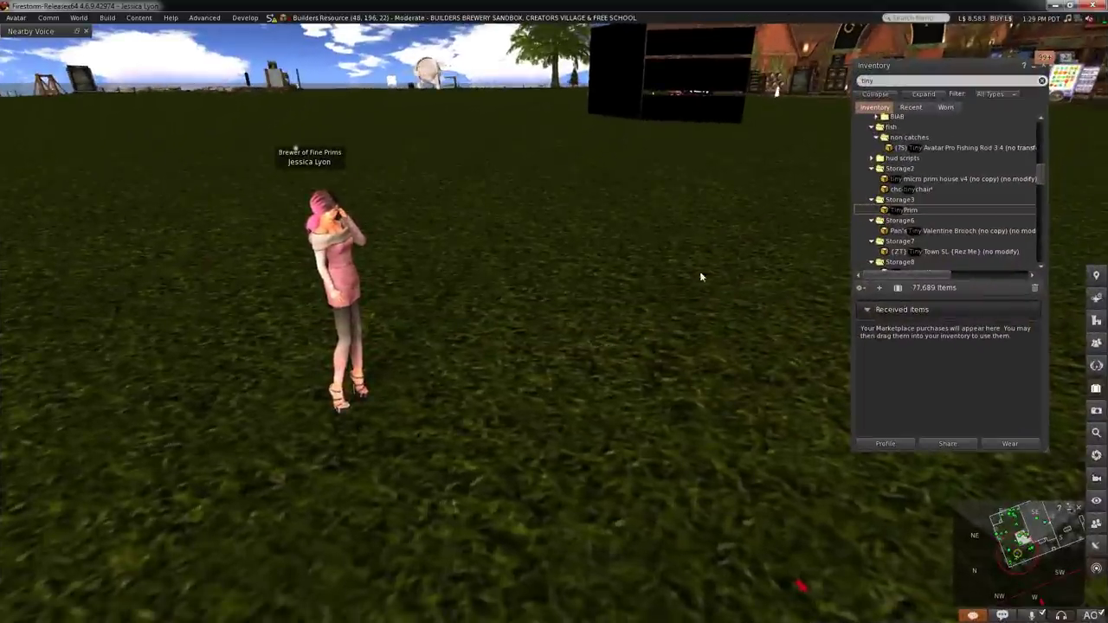
pyautogui.moveTo(886, 217); pyautogui.dragTo(519, 370)
pyautogui.scroll(3, 520, 370)
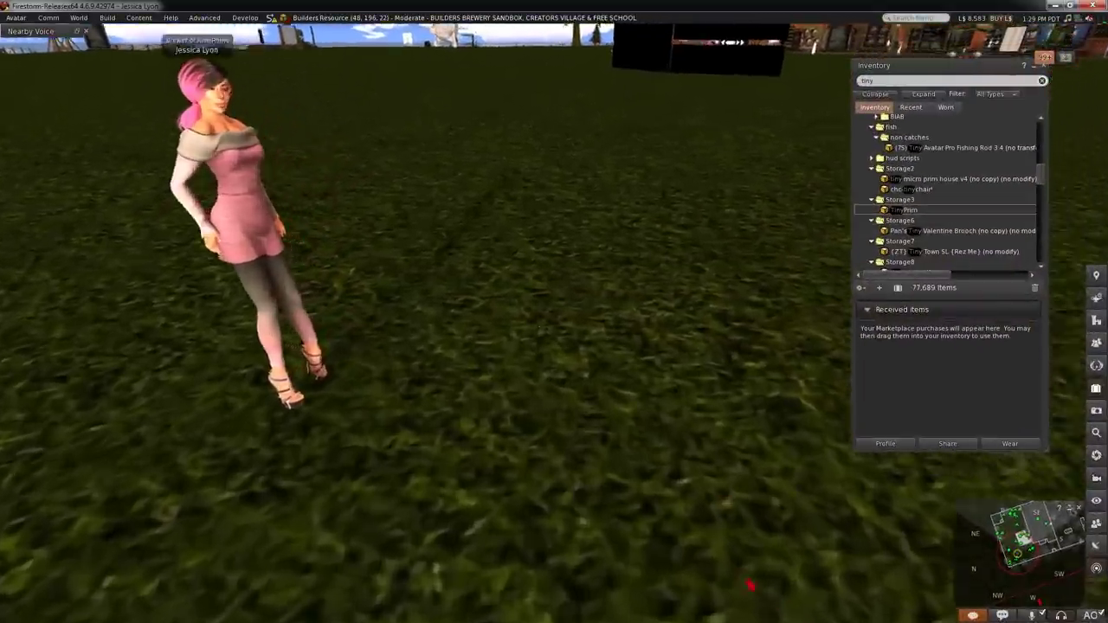
pyautogui.keyDown('alt'); pyautogui.moveTo(562, 321); pyautogui.dragTo(563, 320); pyautogui.keyUp('alt')
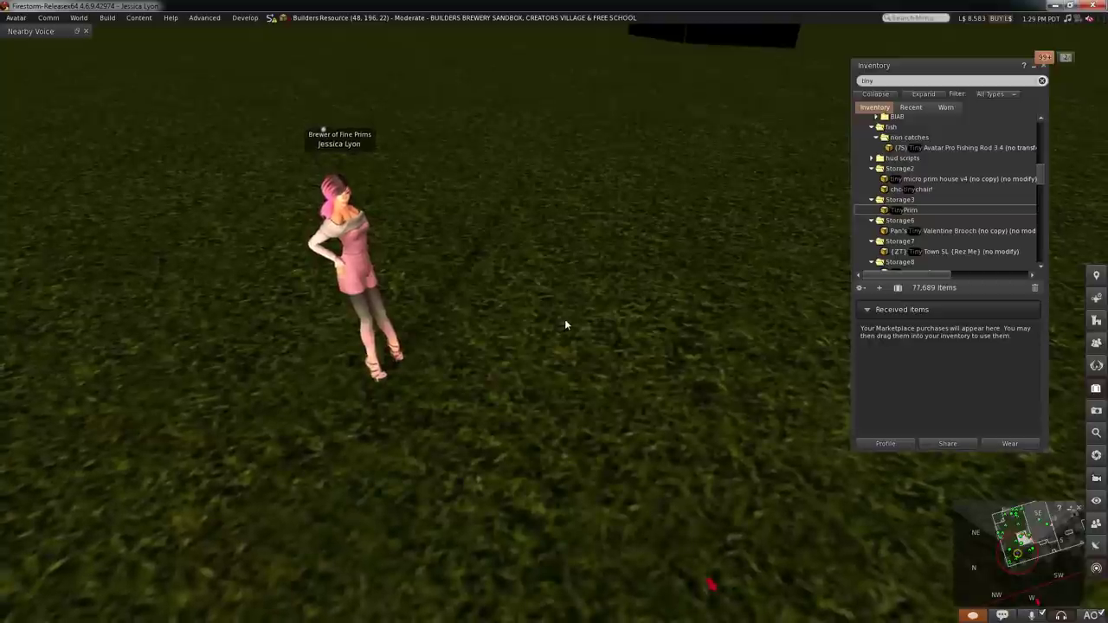
pyautogui.hotkey('ctrl', '3')
pyautogui.moveTo(892, 211); pyautogui.dragTo(677, 323)
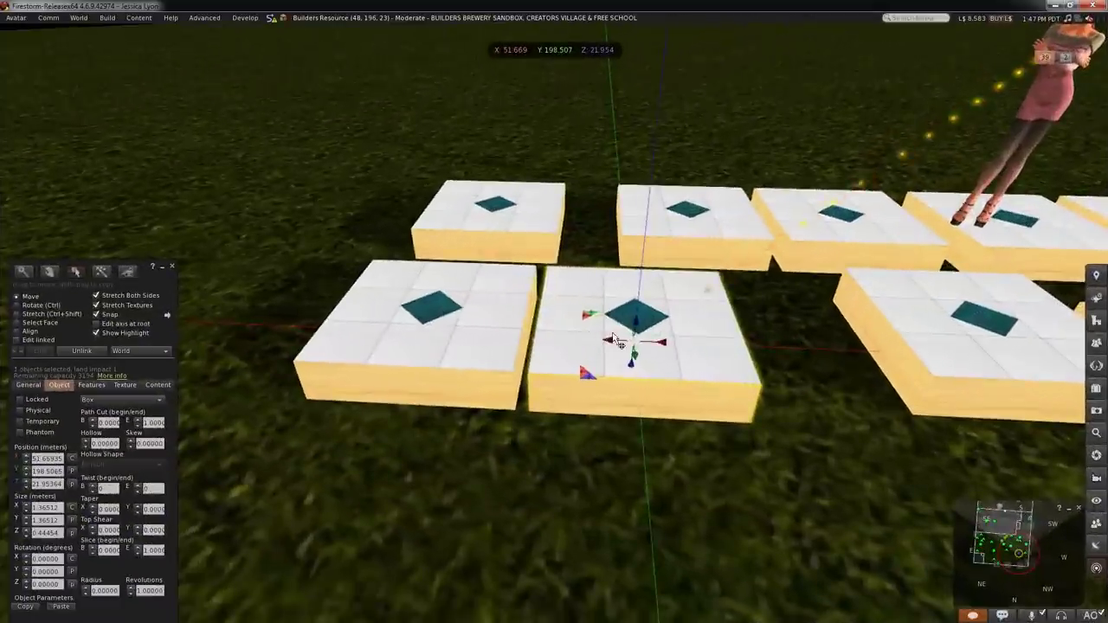
# - Marquee-select all twelve tiles and reopen the edit tools with them selected
pyautogui.moveTo(610, 341); pyautogui.dragTo(608, 350)
pyautogui.press('Escape')
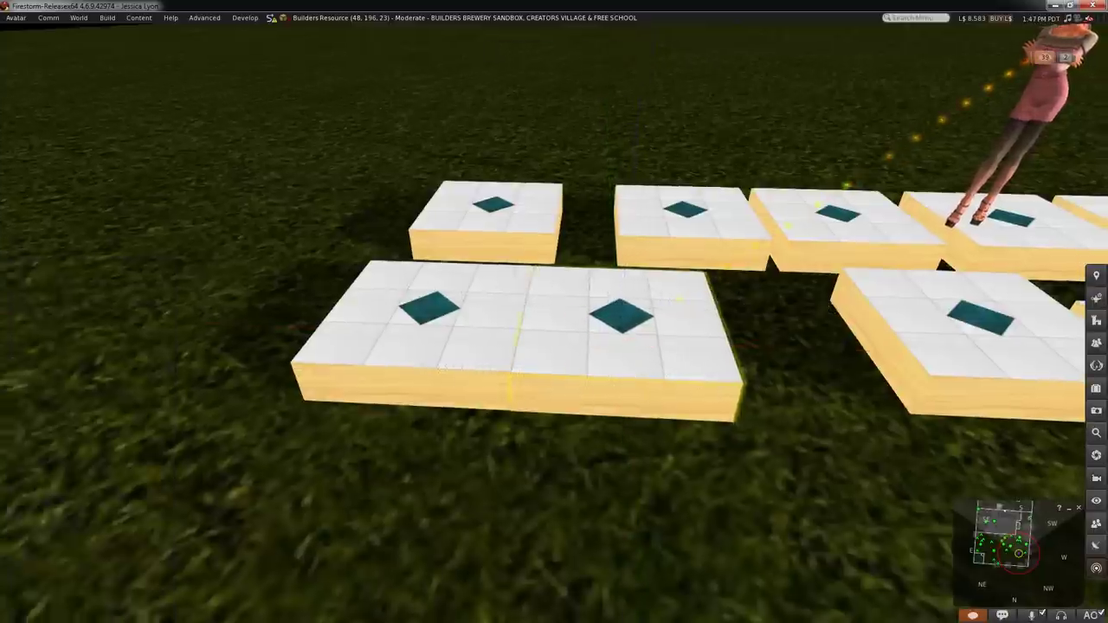
pyautogui.hotkey('ctrl', 'b')
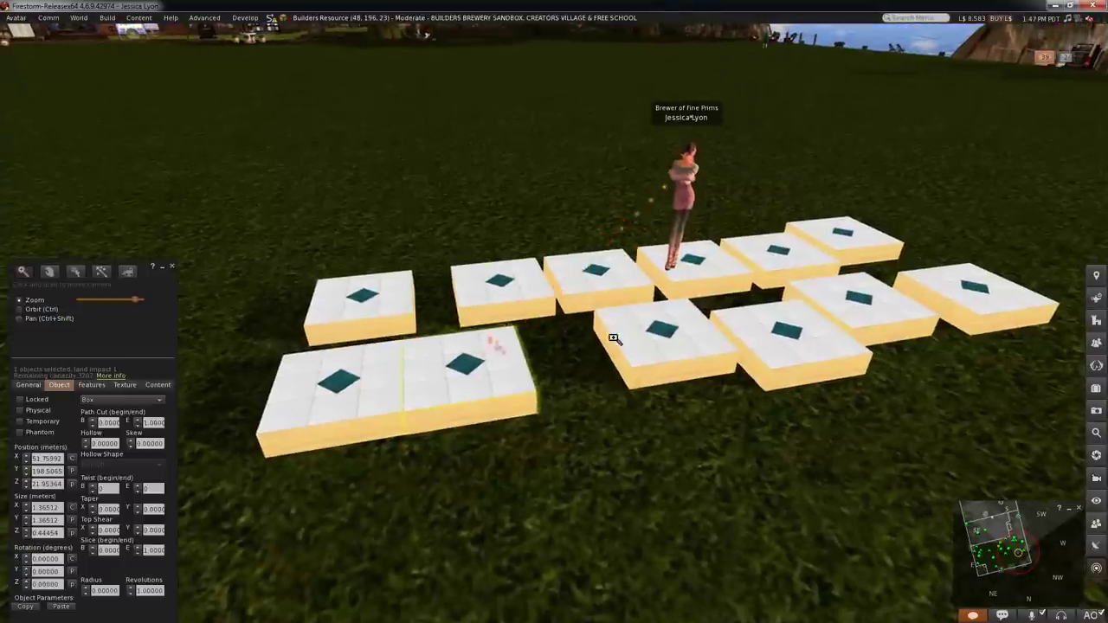
pyautogui.hotkey('ctrl', '3')
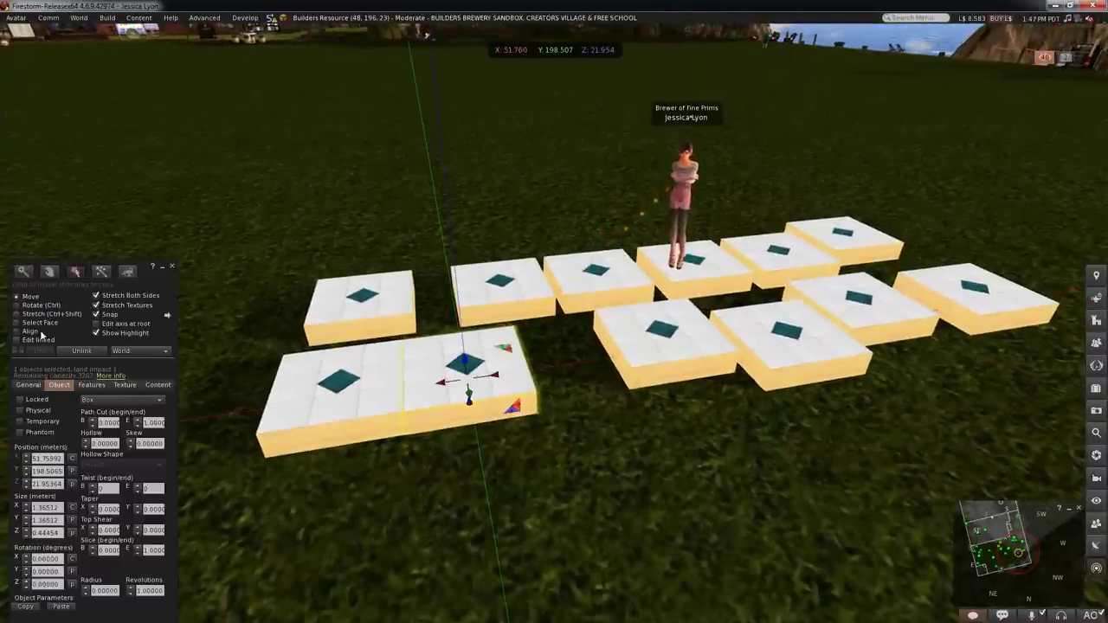
pyautogui.keyDown('alt'); pyautogui.click(585, 355); pyautogui.keyUp('alt')
pyautogui.press('Escape')
pyautogui.moveTo(870, 470); pyautogui.dragTo(186, 173)
pyautogui.press('Escape')
pyautogui.scroll(5, 705, 299)
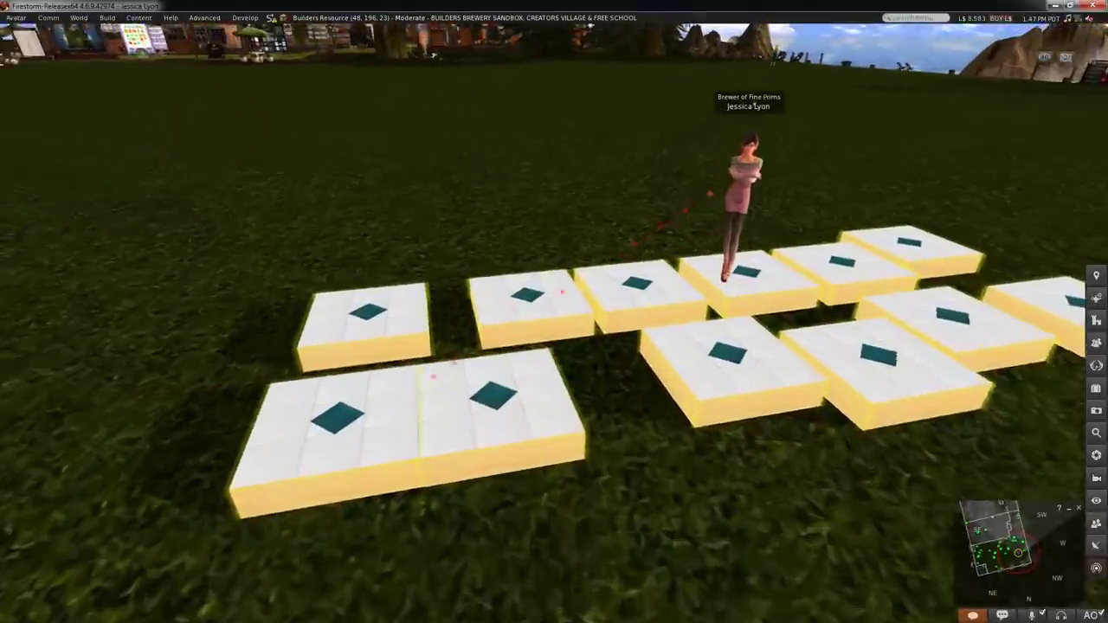
pyautogui.scroll(3, 706, 298)
pyautogui.hotkey('ctrl', '3')
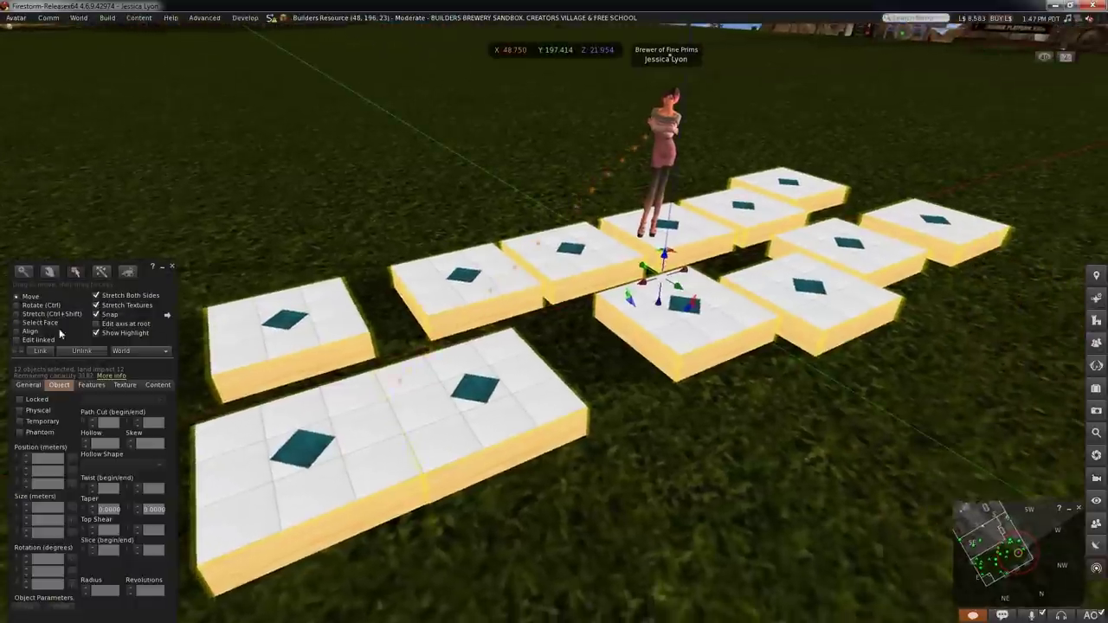
# - Align the tiles along one edge with the Align tool, undoing one attempt with Ctrl+Z
pyautogui.click(26, 331)
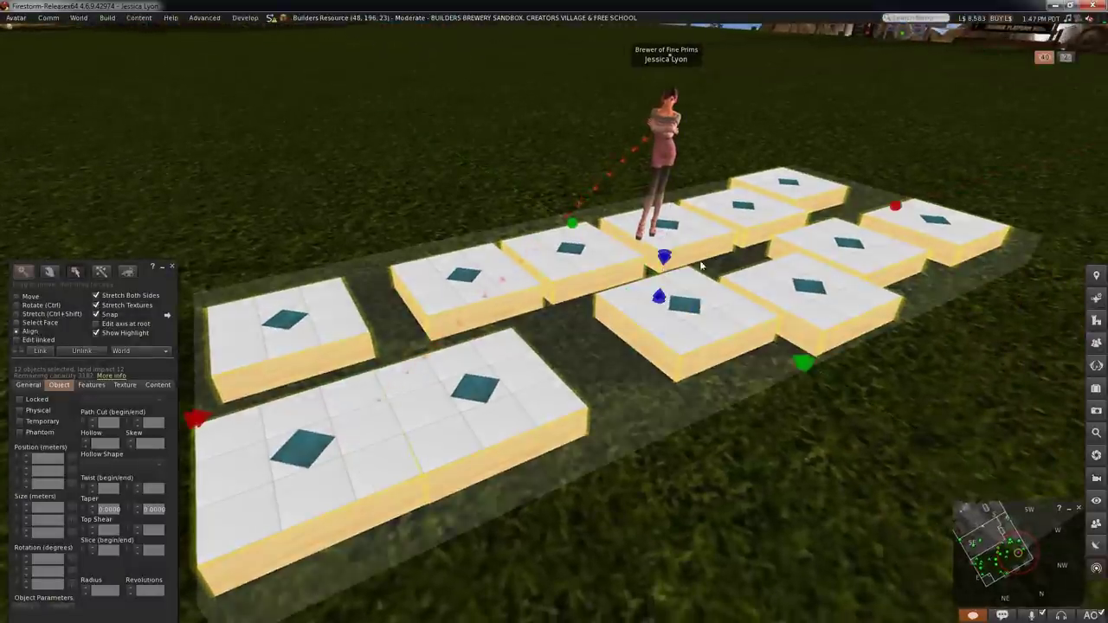
pyautogui.keyDown('alt'); pyautogui.moveTo(665, 273); pyautogui.dragTo(707, 357); pyautogui.keyUp('alt')
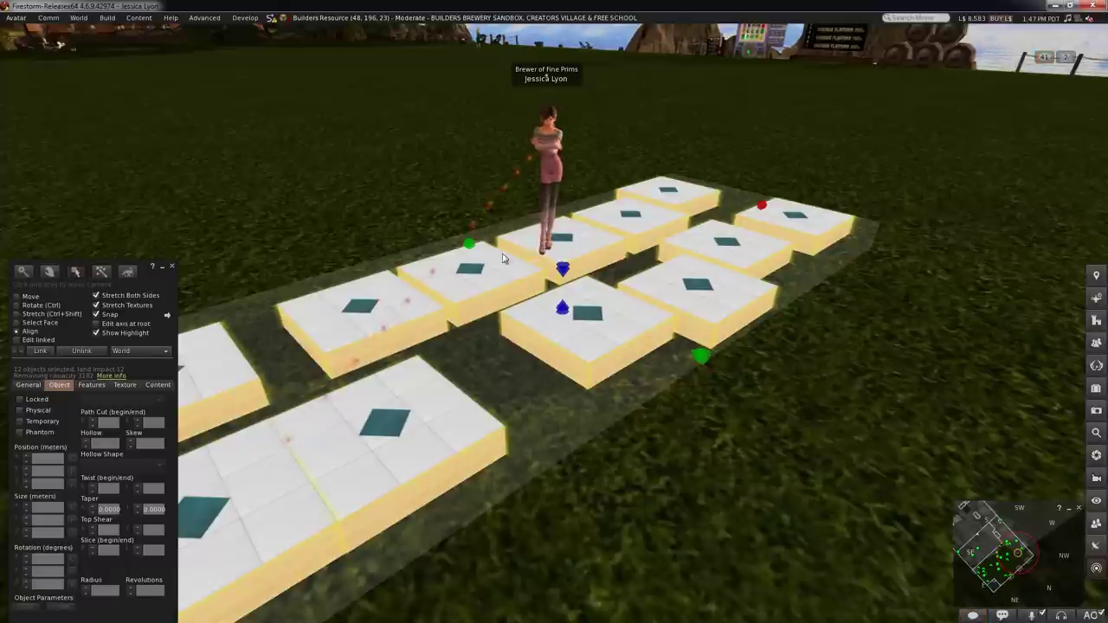
pyautogui.click(703, 359)
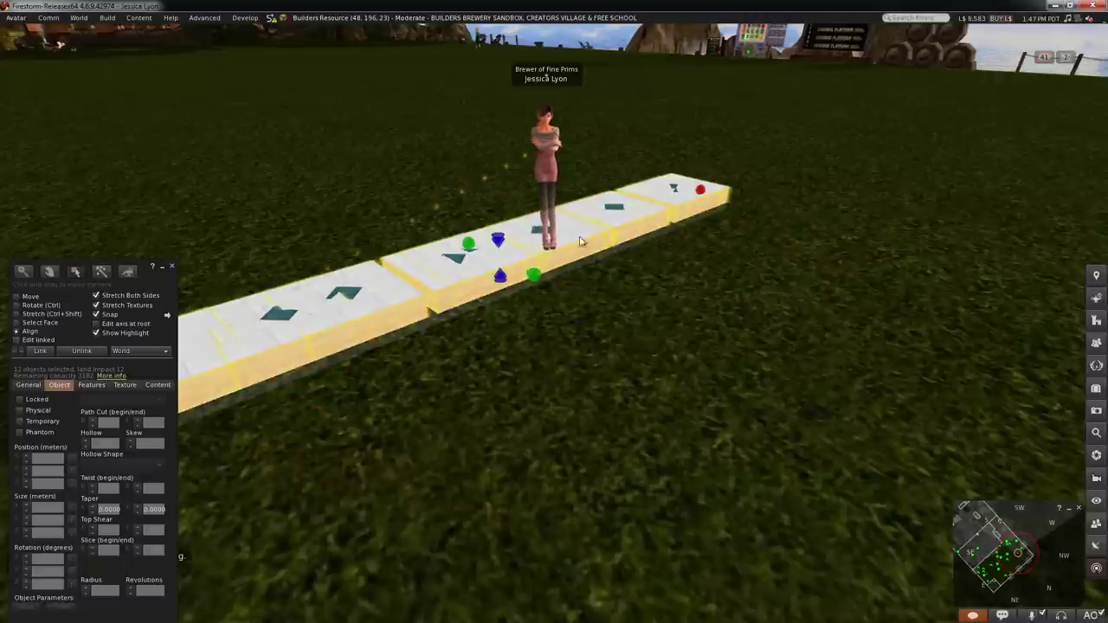
pyautogui.hotkey('ctrl', 'z')
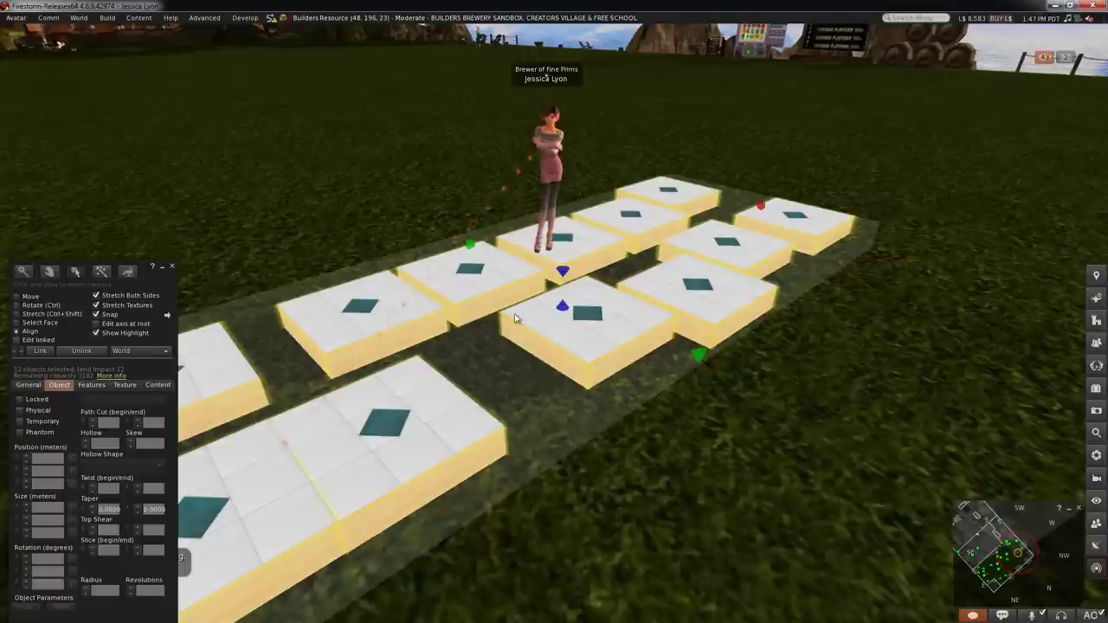
pyautogui.click(695, 356)
pyautogui.press('Escape')
# - Align the tiles into one solid slab, then start editing a tile of it
pyautogui.hotkey('ctrl', '3')
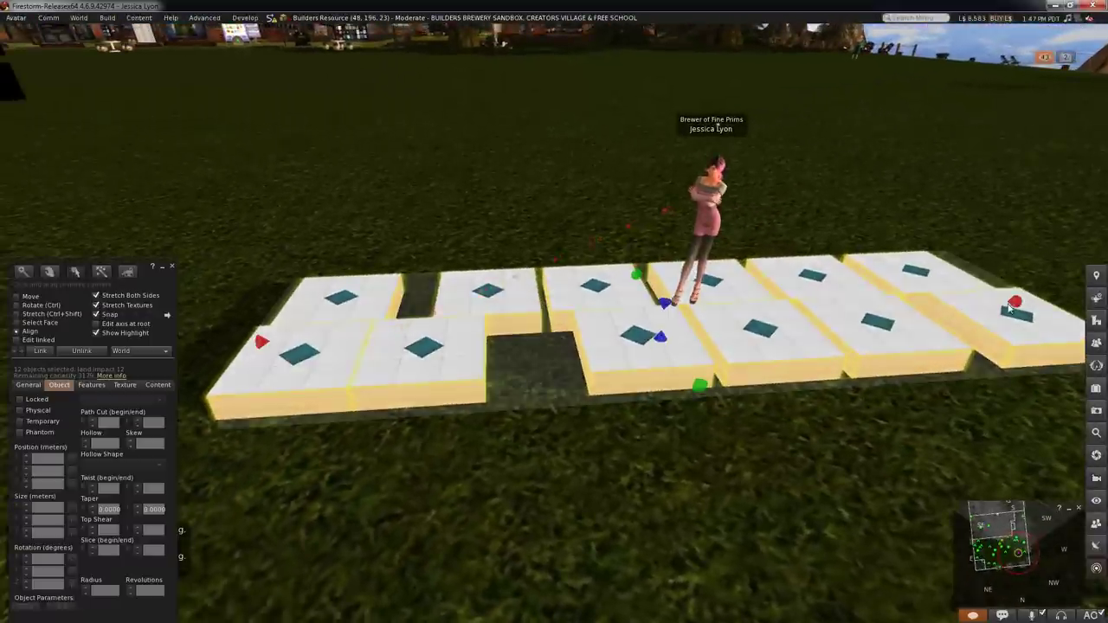
pyautogui.click(1017, 301)
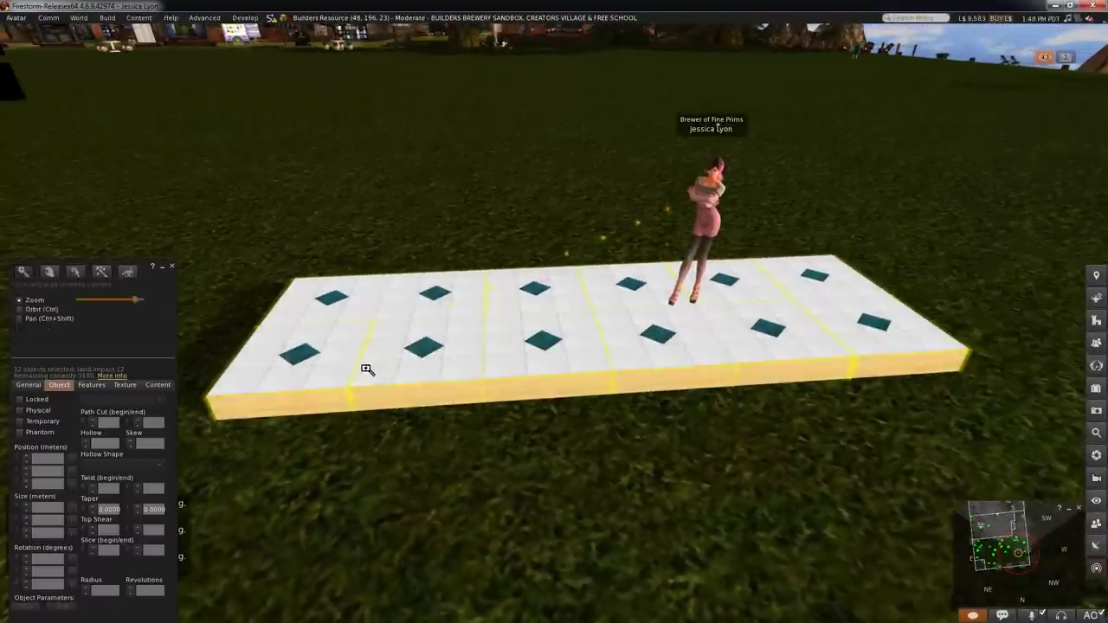
pyautogui.press('Escape')
pyautogui.hotkey('ctrl', '3')
pyautogui.press('Escape')
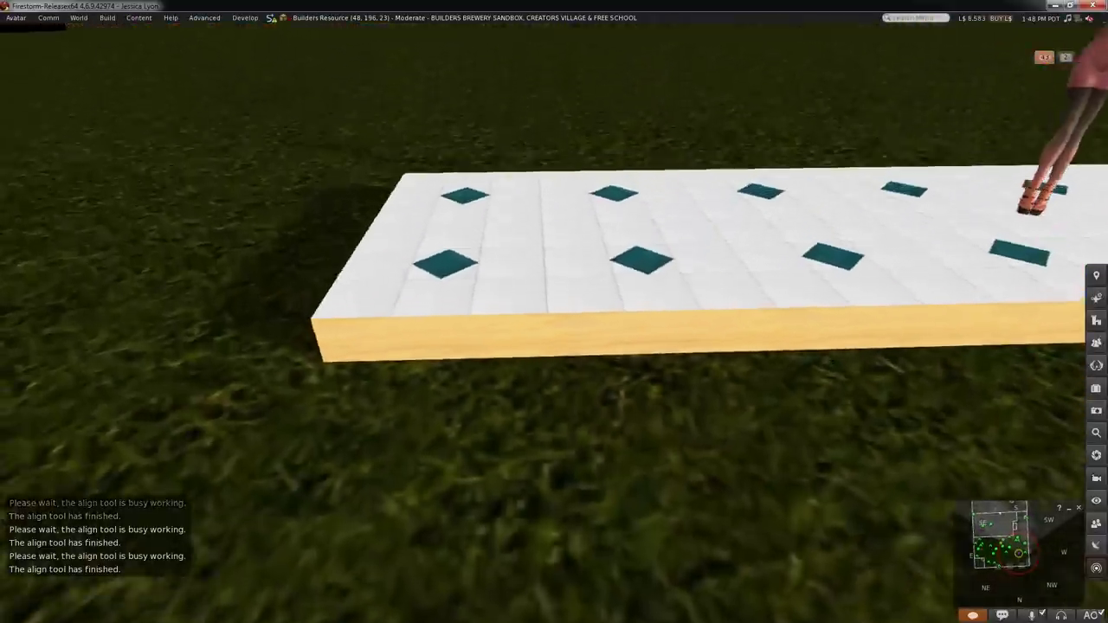
pyautogui.hotkey('ctrl', '3')
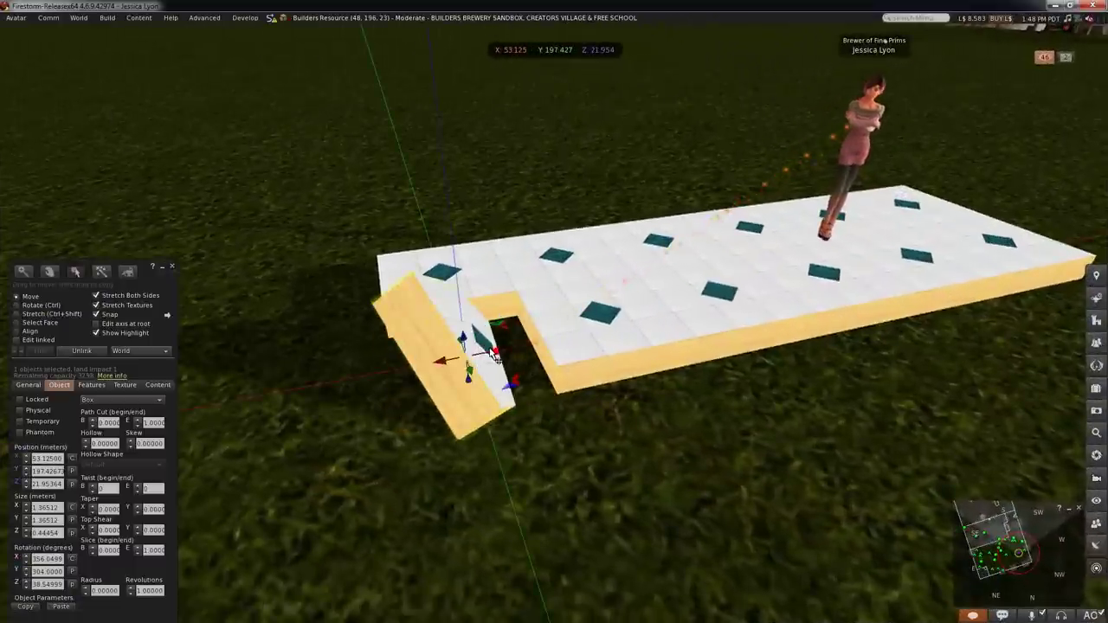
# - Undo the corner tile's tilt with Ctrl+Z so its rotation returns to 0, 0, 0
pyautogui.press('alt')
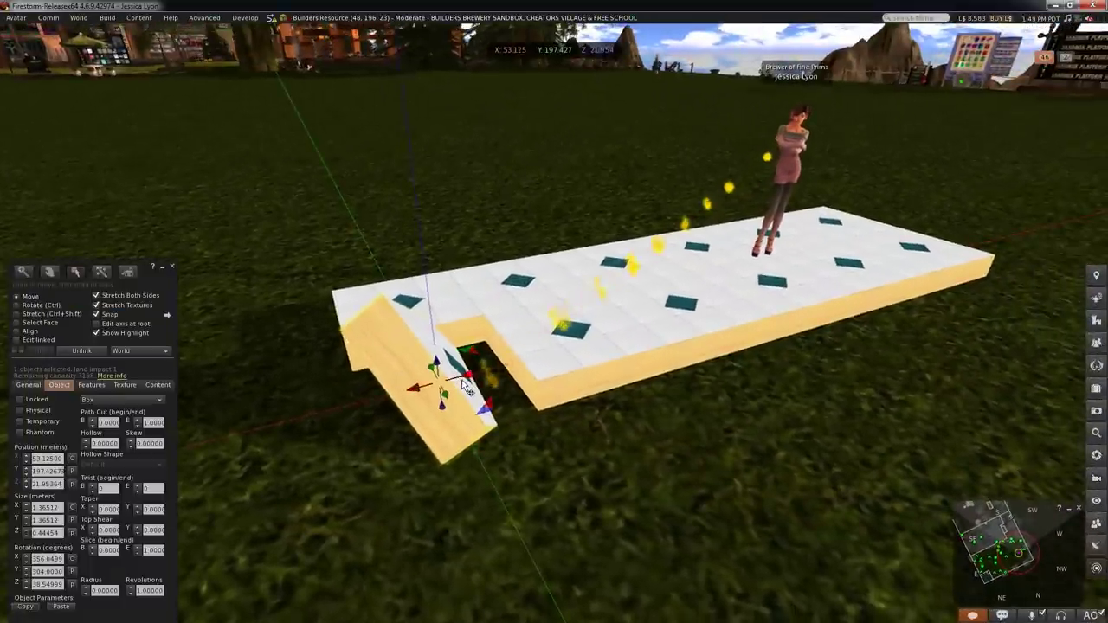
pyautogui.press('ctrl')
pyautogui.hotkey('ctrl', 'z')
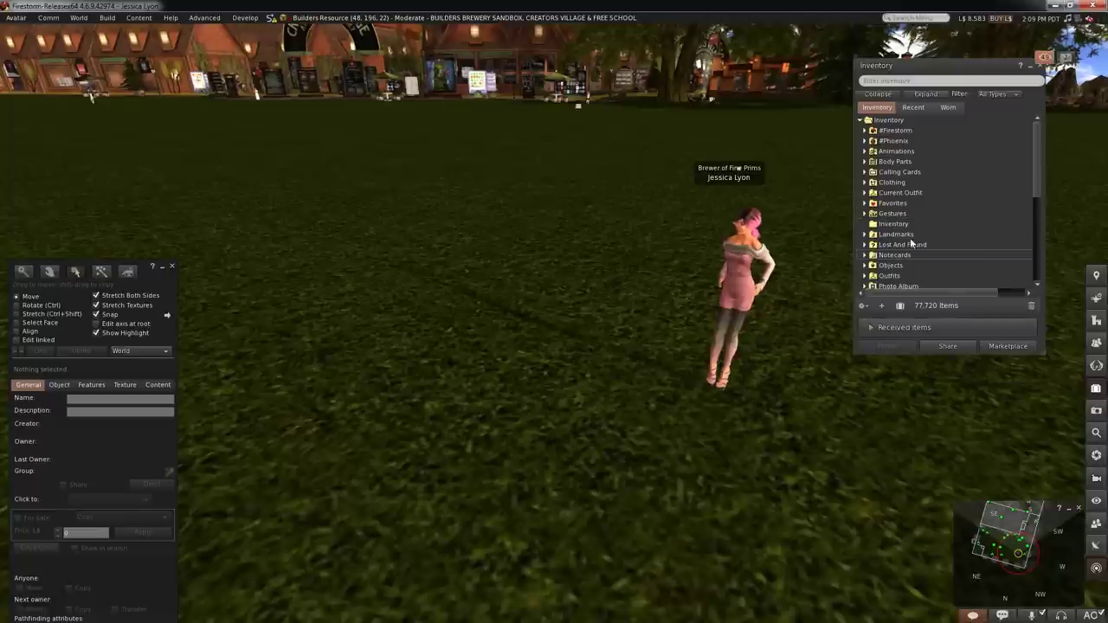
# - Rez a new cube on the grass using Build
pyautogui.rightClick(467, 378)
pyautogui.click(477, 429)
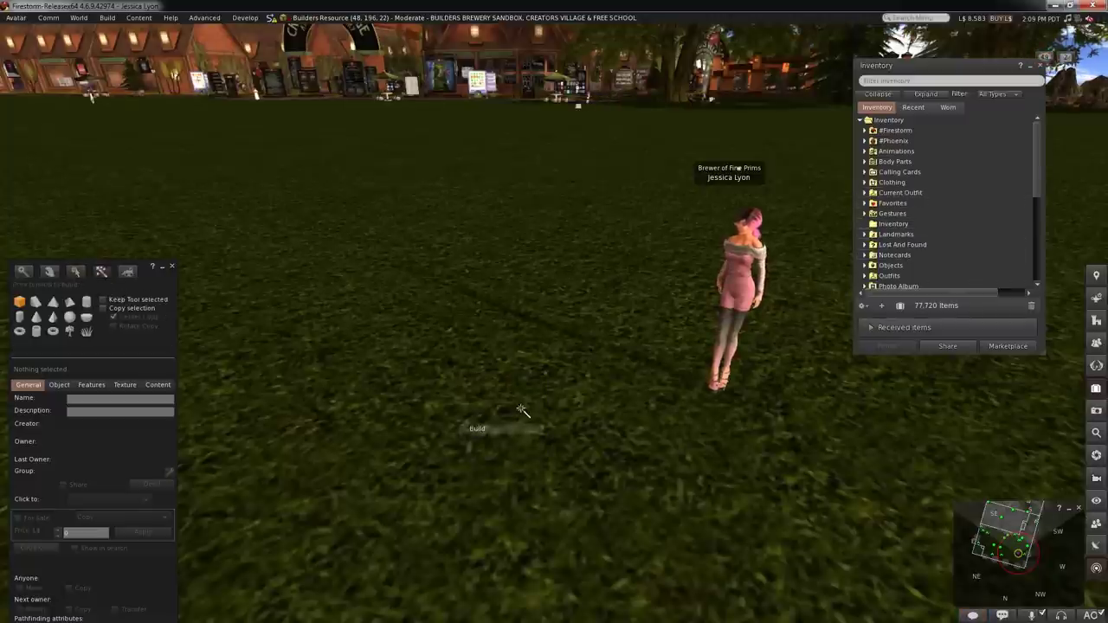
pyautogui.click(522, 390)
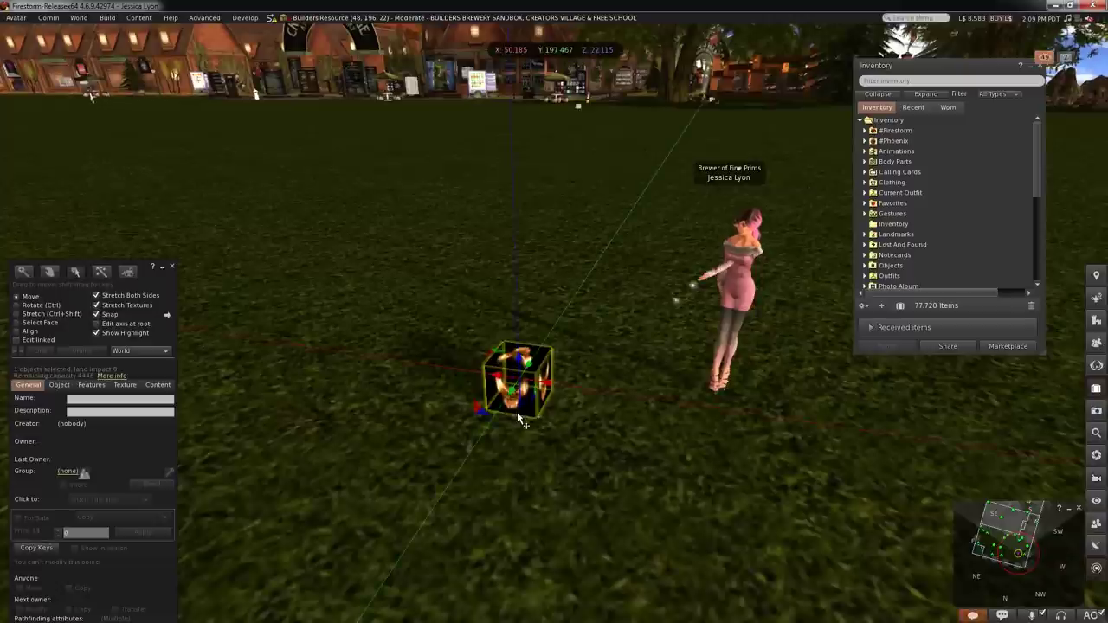
# - Create a new top-level inventory folder named asdf
pyautogui.rightClick(896, 121)
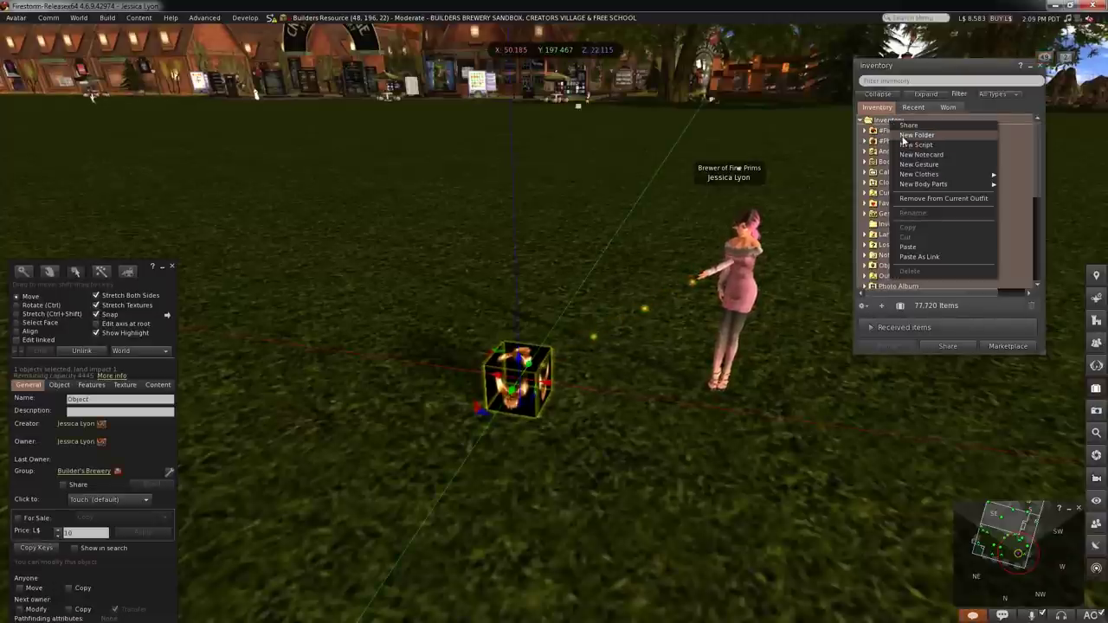
pyautogui.click(916, 135)
pyautogui.write('#sc')
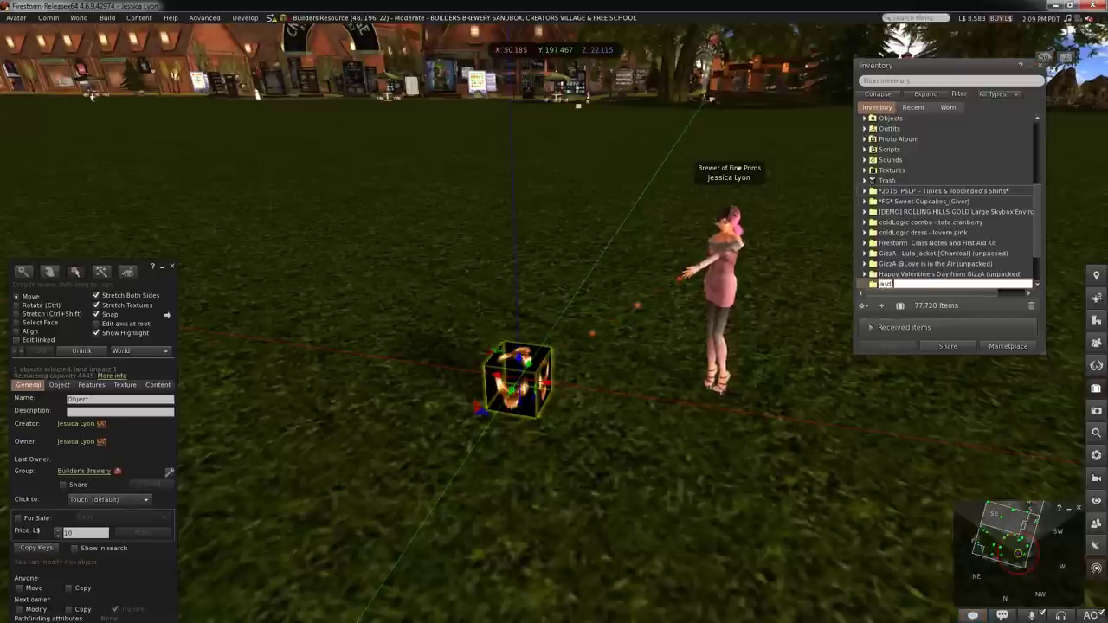
pyautogui.write('f')
pyautogui.press('Return')
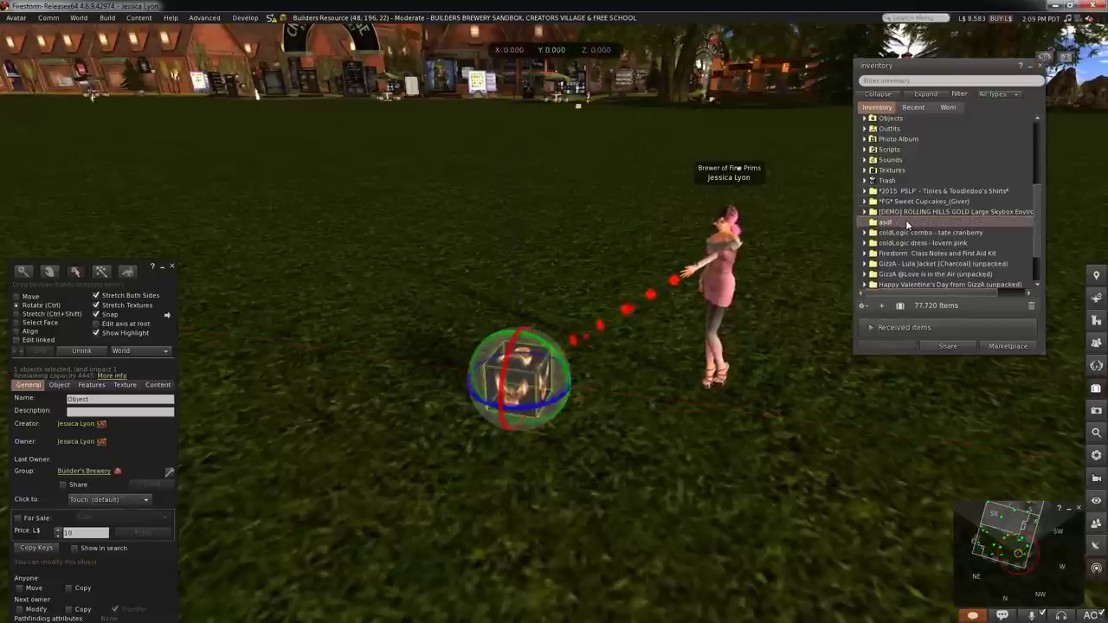
pyautogui.scroll(-3, 911, 236)
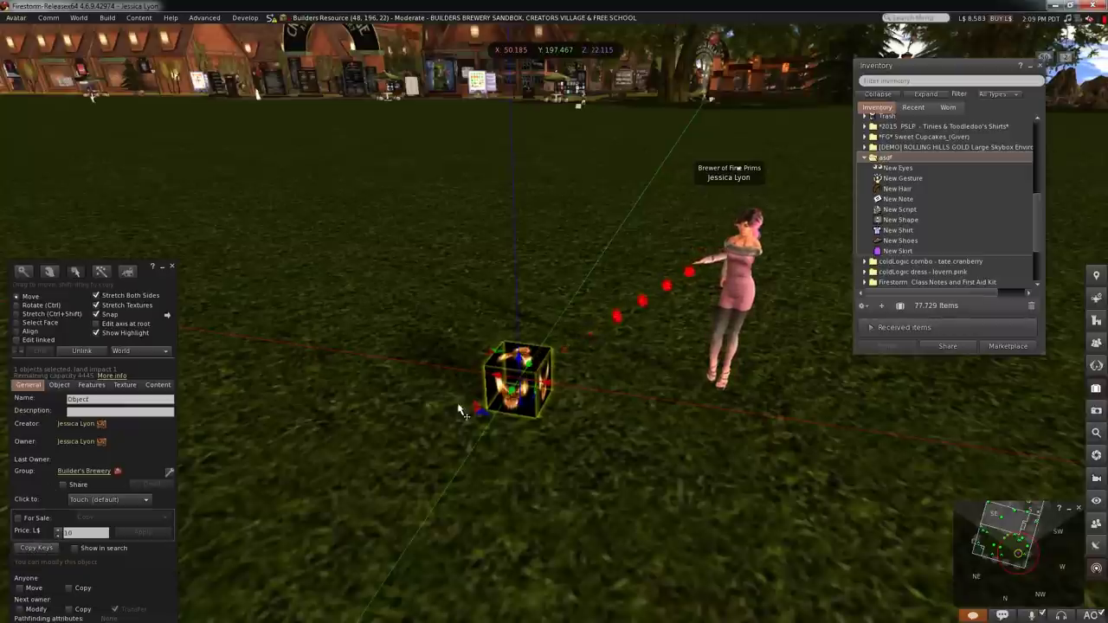
# - Copy the cube's key, send 'zdrop on <cube key> asdf' in nearby chat, and check its contents
pyautogui.click(33, 548)
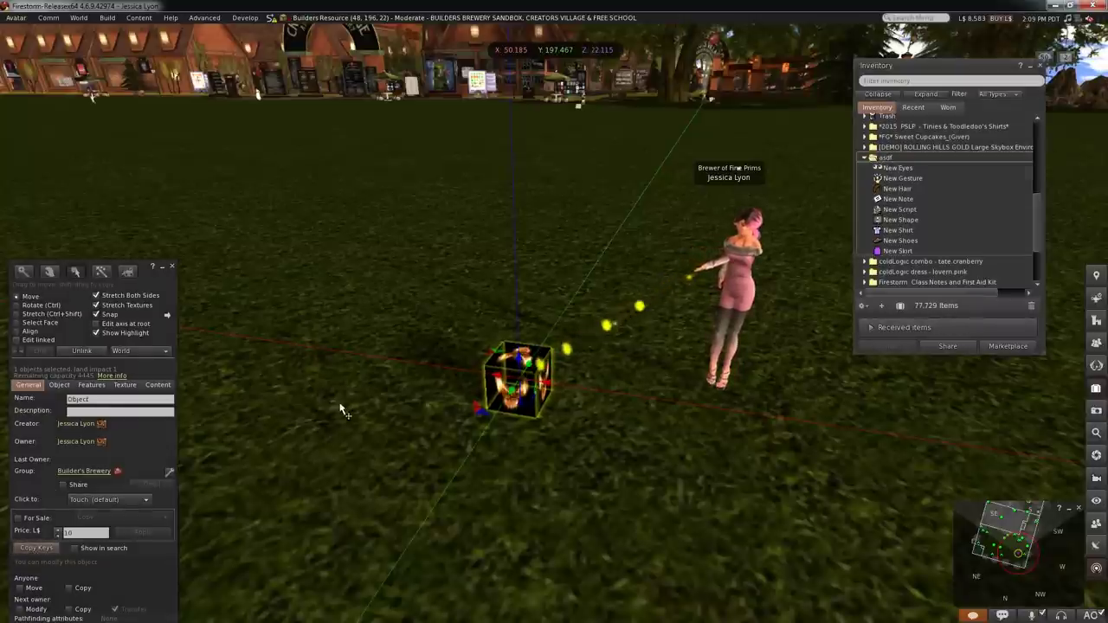
pyautogui.hotkey('ctrl', 't')
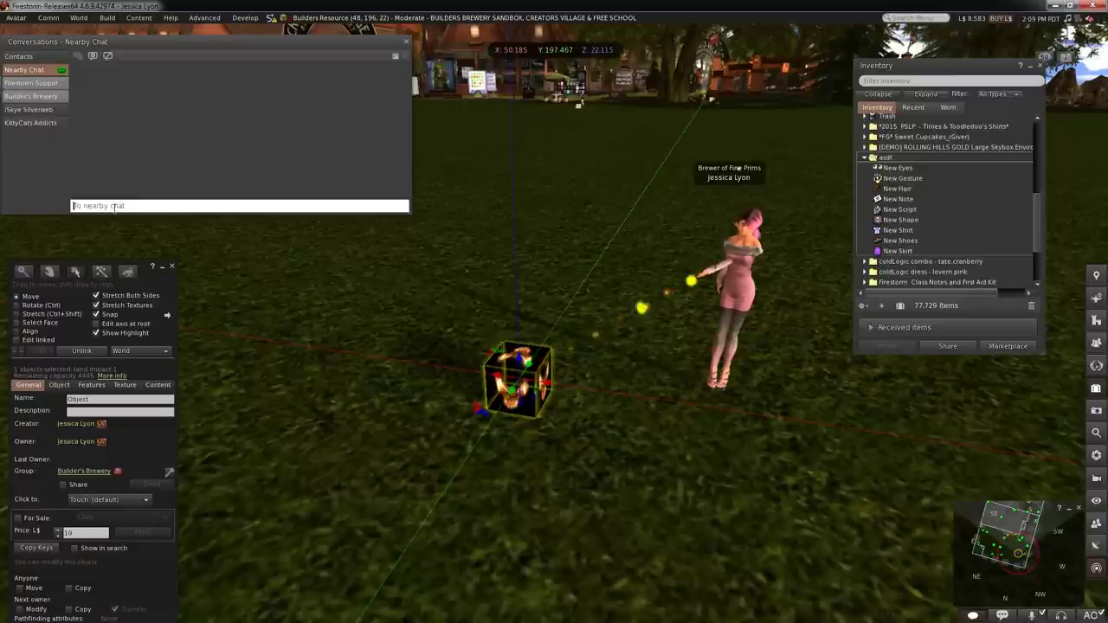
pyautogui.write('20')
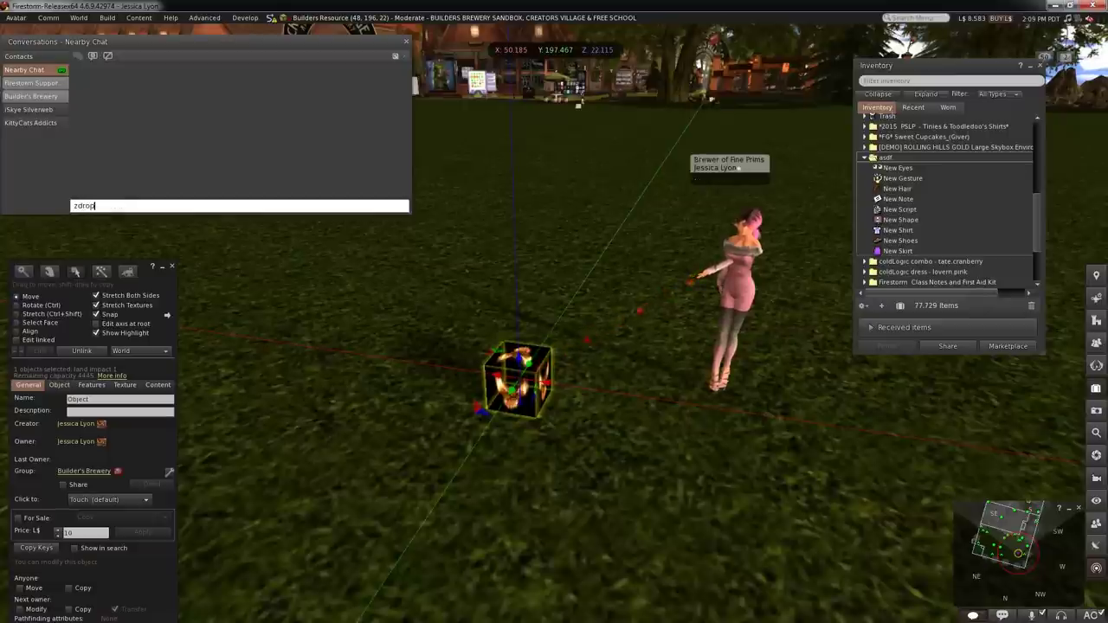
pyautogui.write('rop on')
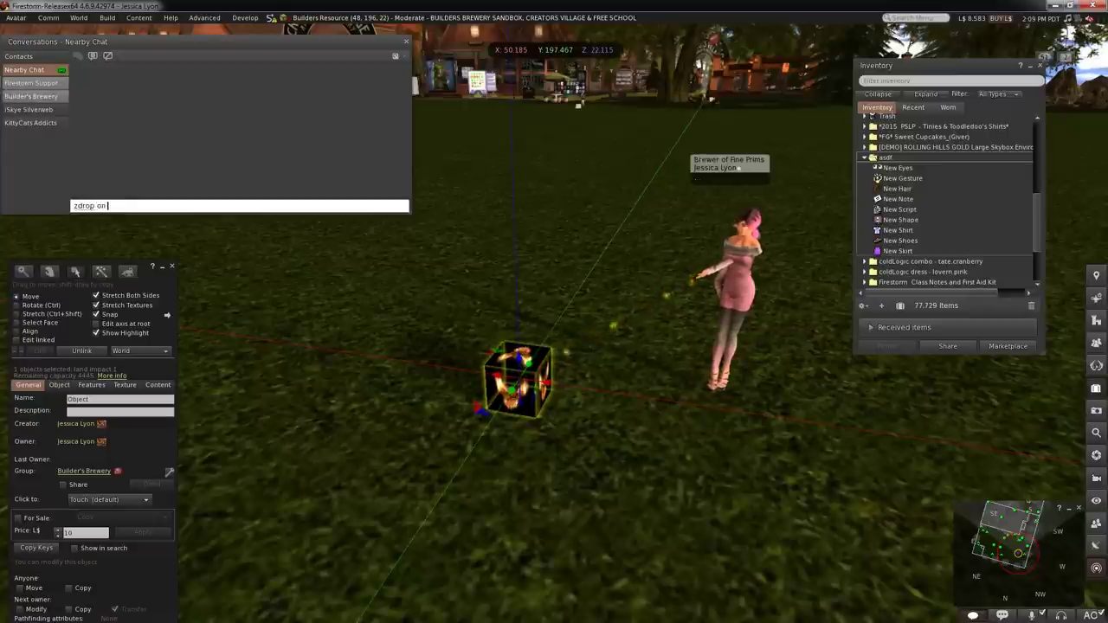
pyautogui.hotkey('ctrl', 'v')
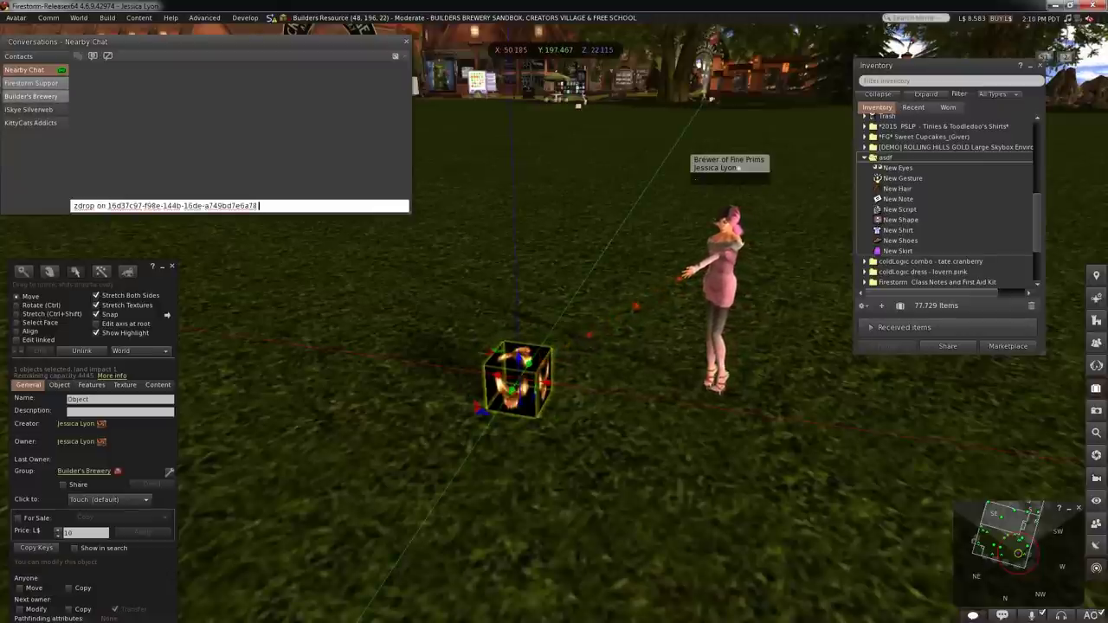
pyautogui.write('asdf')
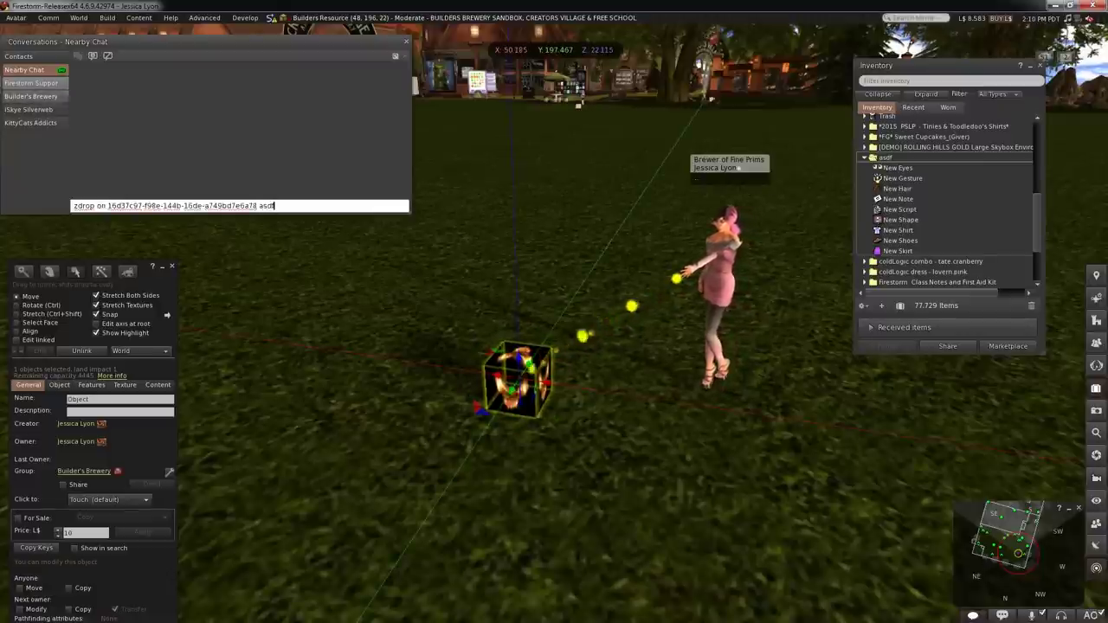
pyautogui.press('Return')
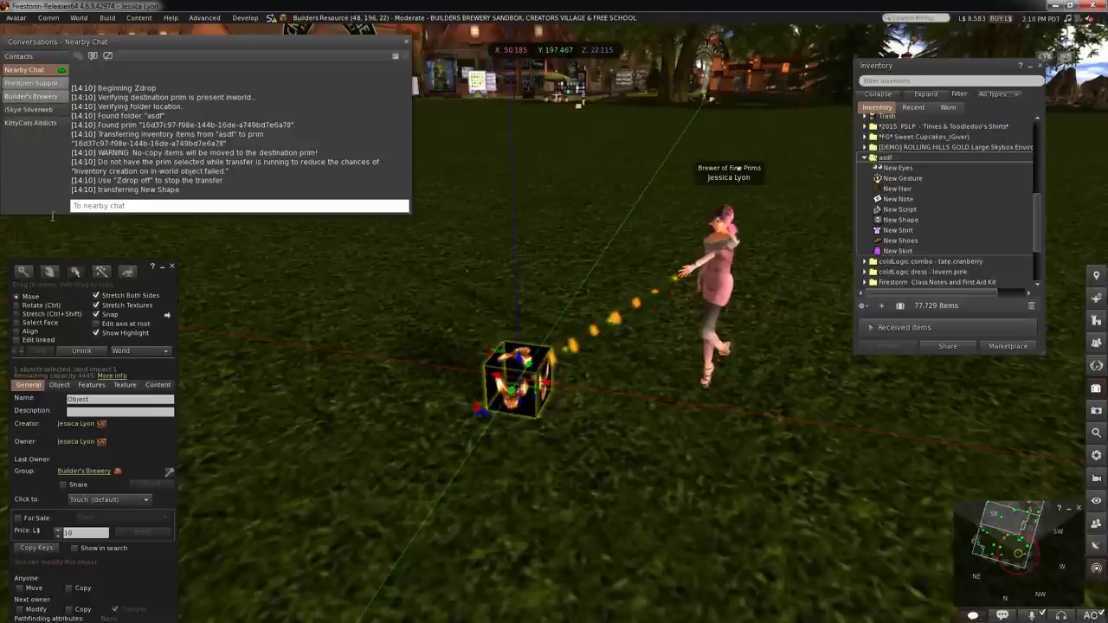
pyautogui.click(159, 385)
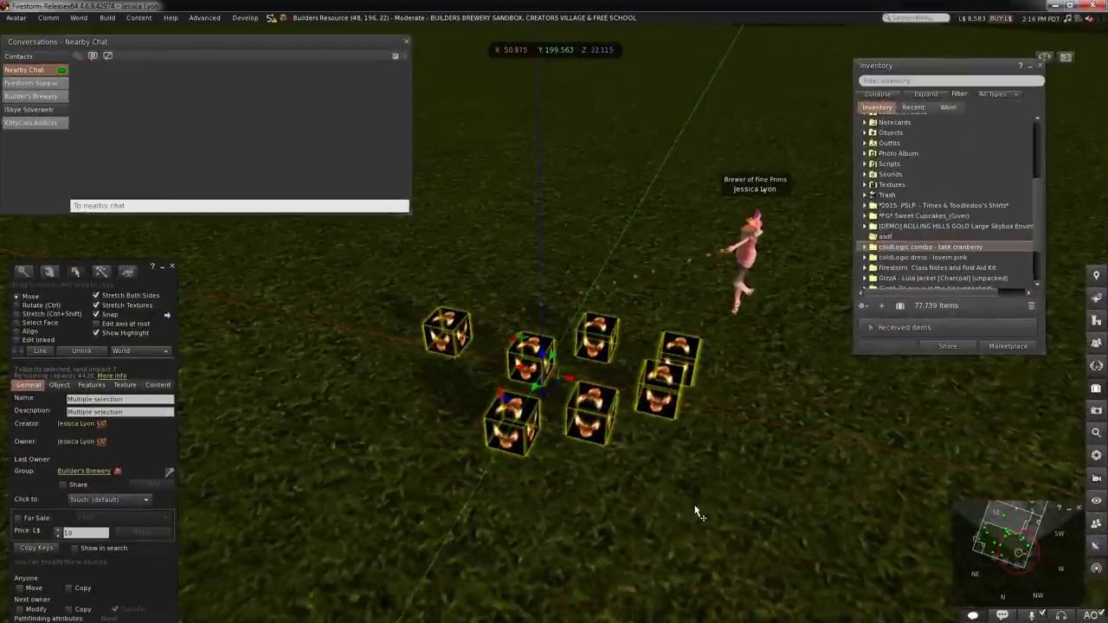
# - Box-select all seven cubes on the ground and pick the asdf folder as the destination
pyautogui.click(696, 516)
pyautogui.moveTo(709, 559); pyautogui.dragTo(505, 430)
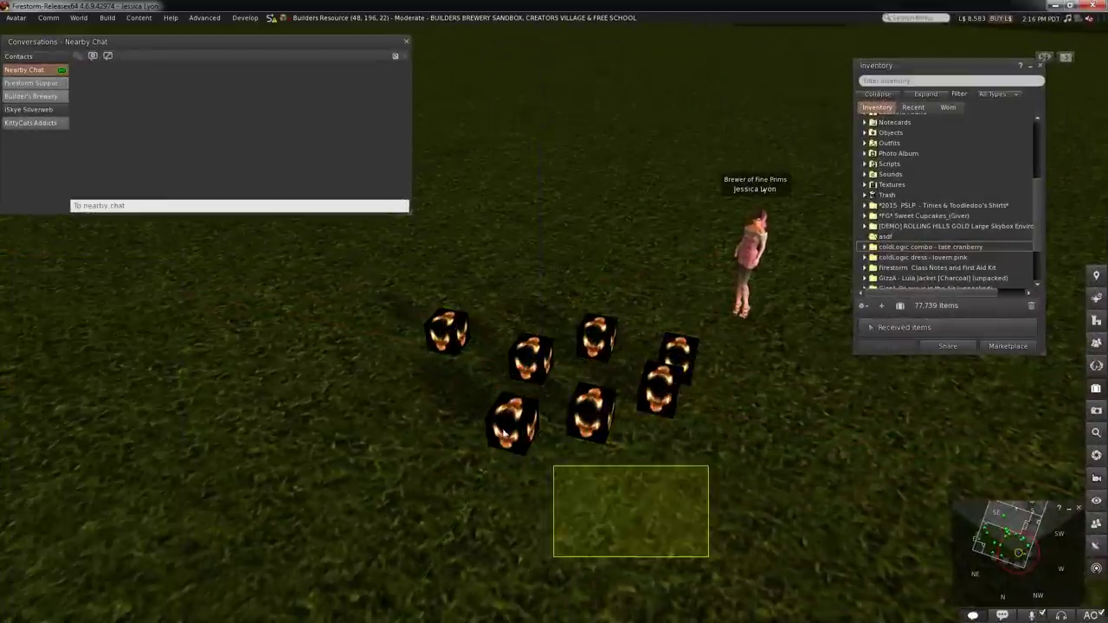
pyautogui.moveTo(554, 465); pyautogui.dragTo(407, 271)
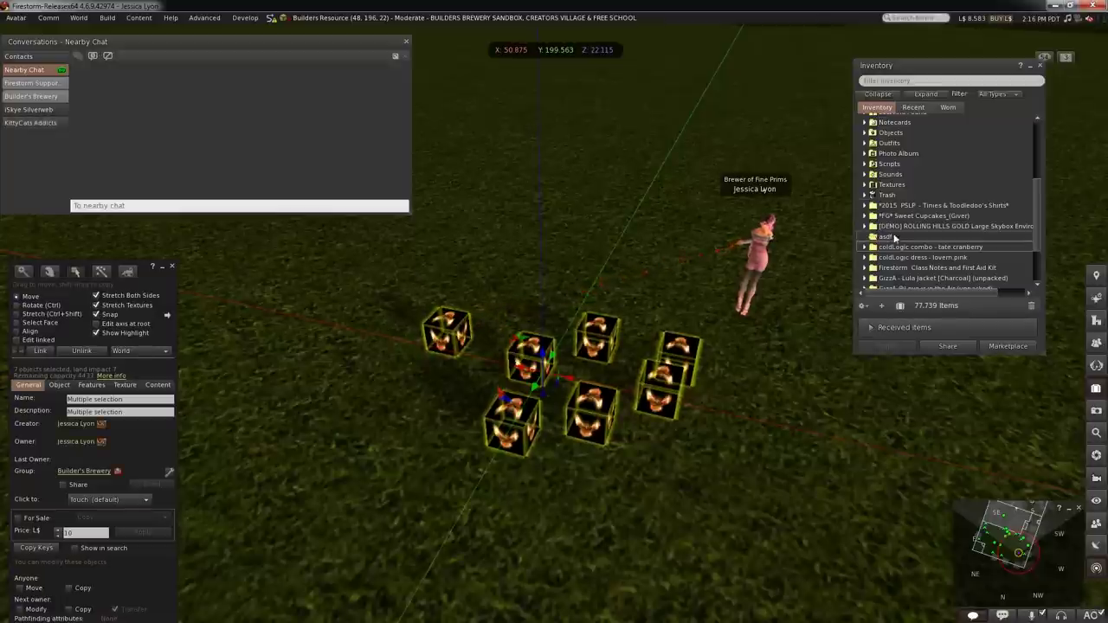
pyautogui.moveTo(1037, 229)
pyautogui.mouseDown()
pyautogui.moveTo(1042, 161)
pyautogui.moveTo(1039, 228)
pyautogui.mouseUp()
pyautogui.click(897, 224)
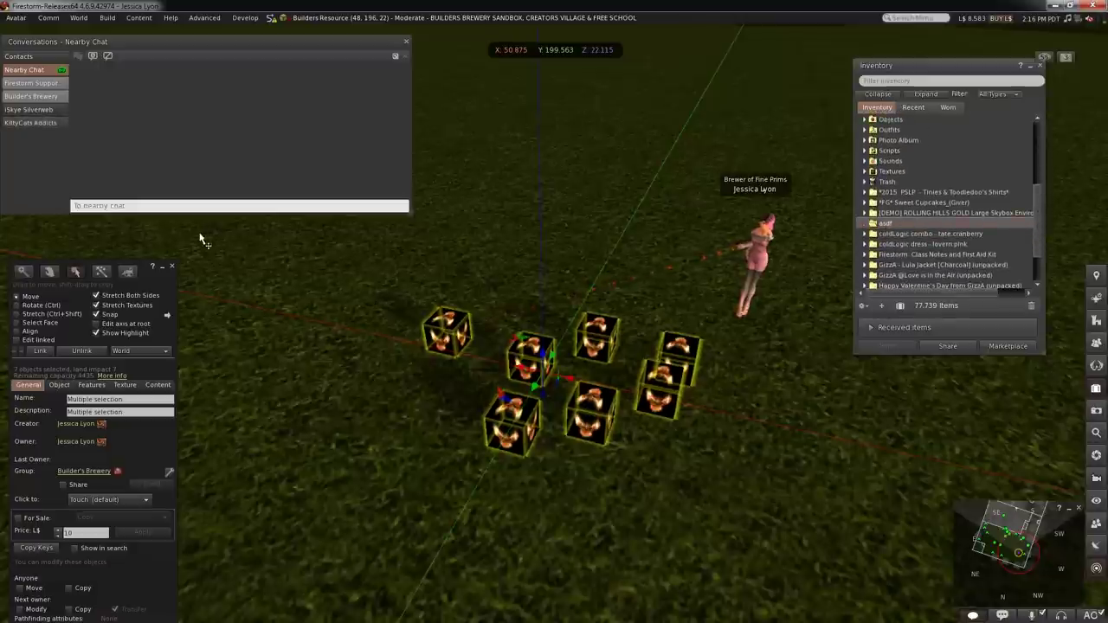
# - Turn Ztake on by saying 'ztake on asdf' in Nearby Chat
pyautogui.click(219, 205)
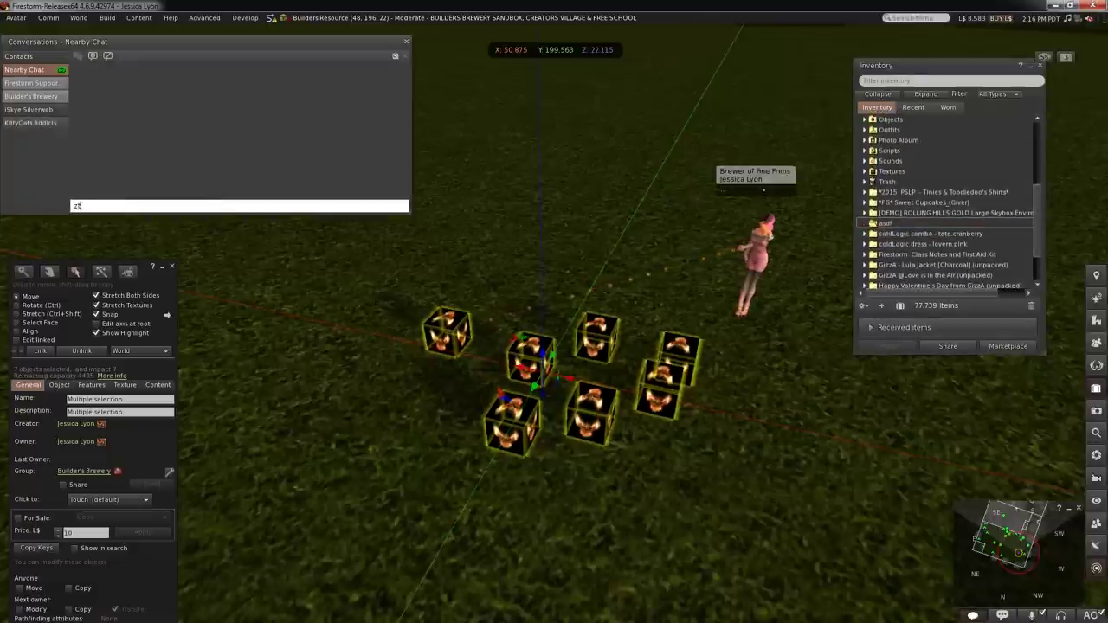
pyautogui.write('ztake on asdf')
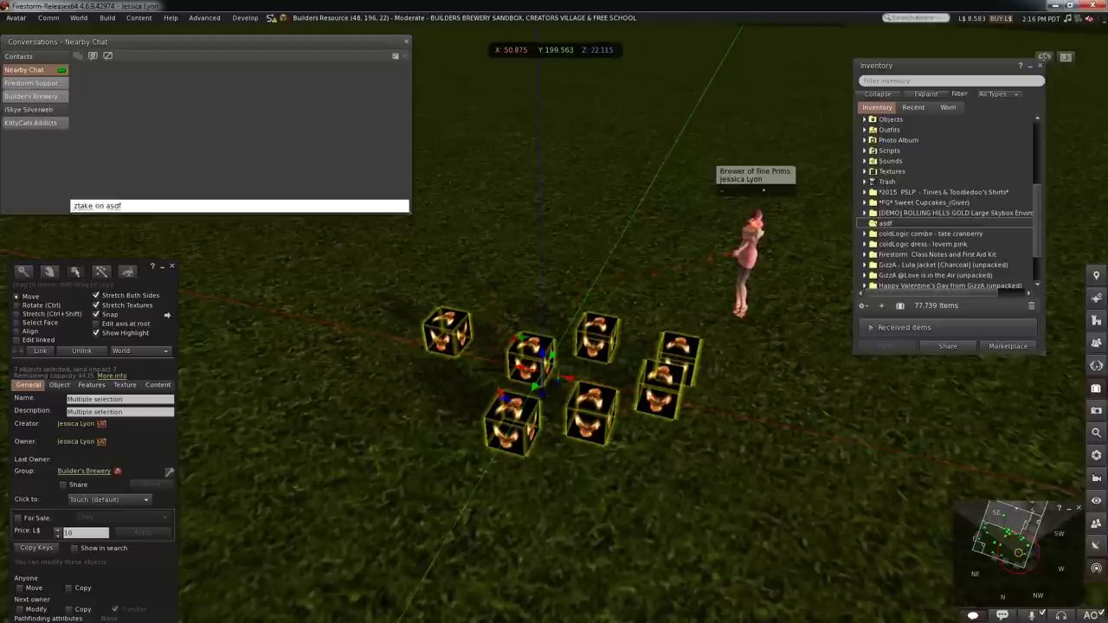
pyautogui.press('Return')
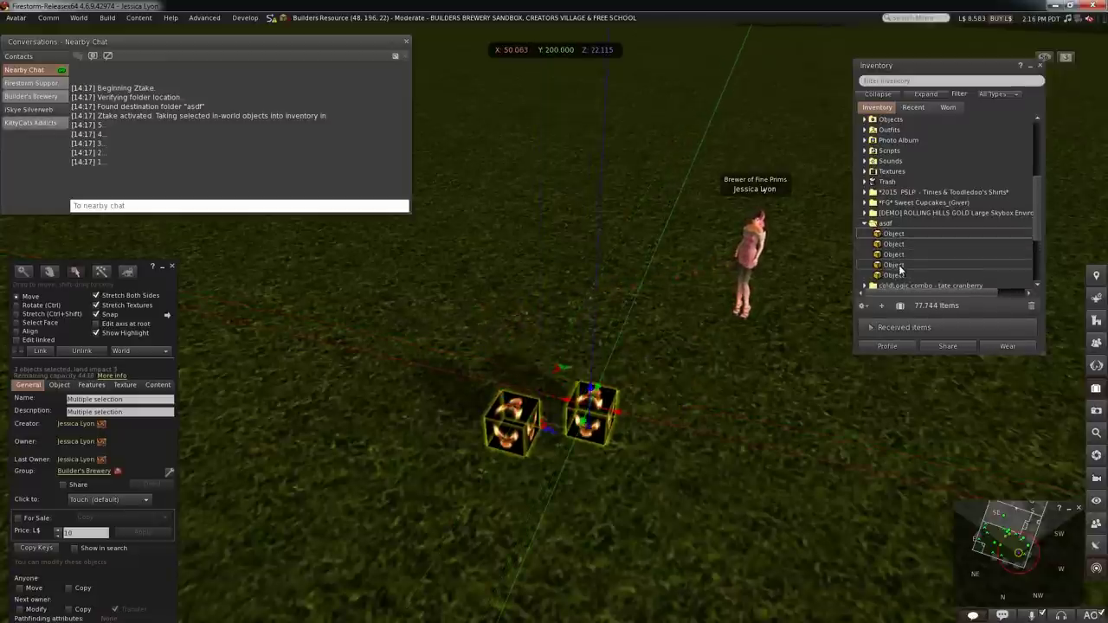
# - Rez two test cubes on the ground for Ztake to collect
pyautogui.scroll(-1, 917, 234)
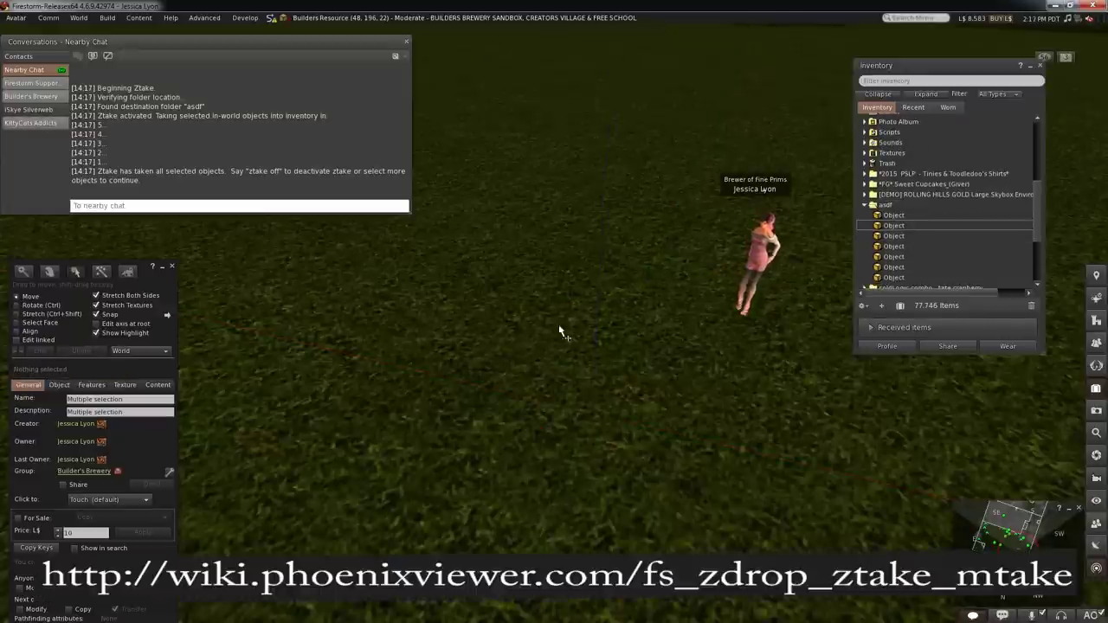
pyautogui.rightClick(504, 347)
pyautogui.click(519, 388)
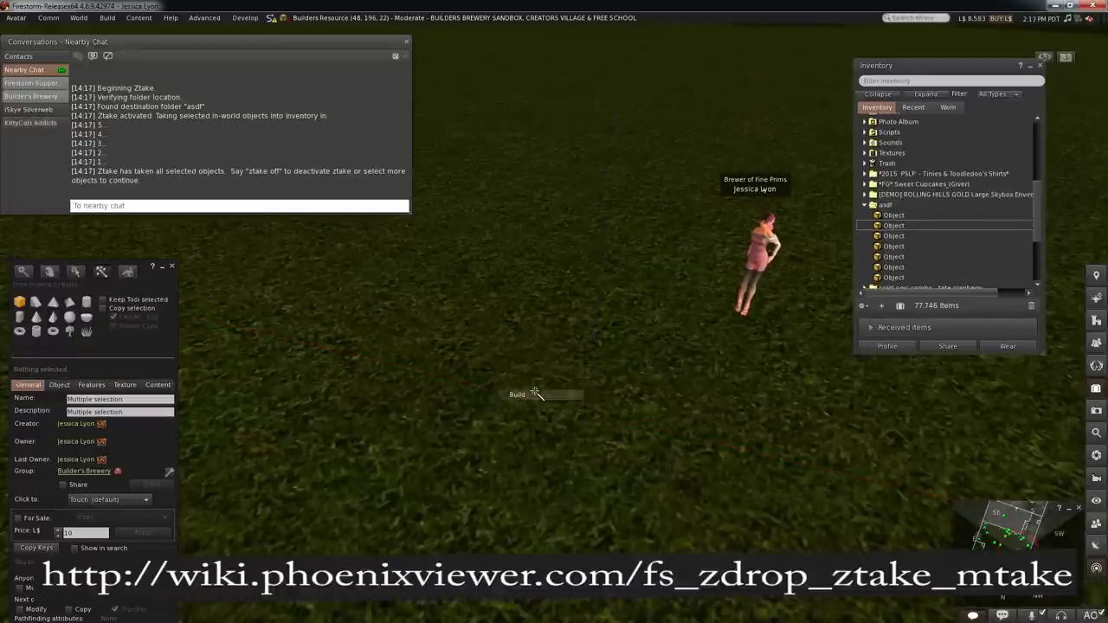
pyautogui.click(525, 389)
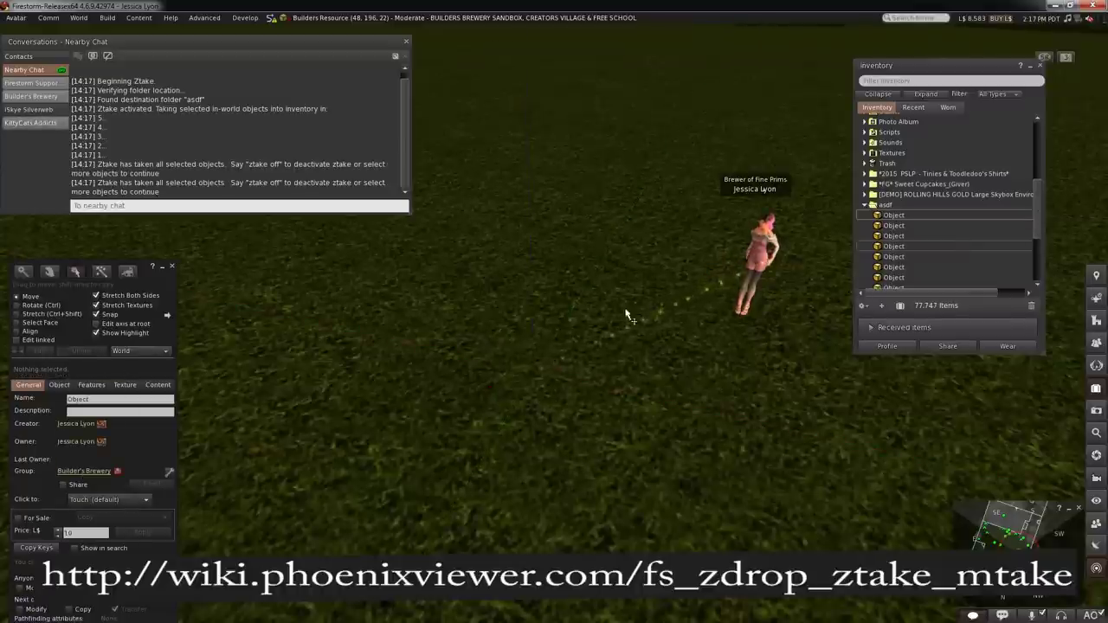
pyautogui.rightClick(532, 344)
pyautogui.click(544, 382)
pyautogui.click(522, 412)
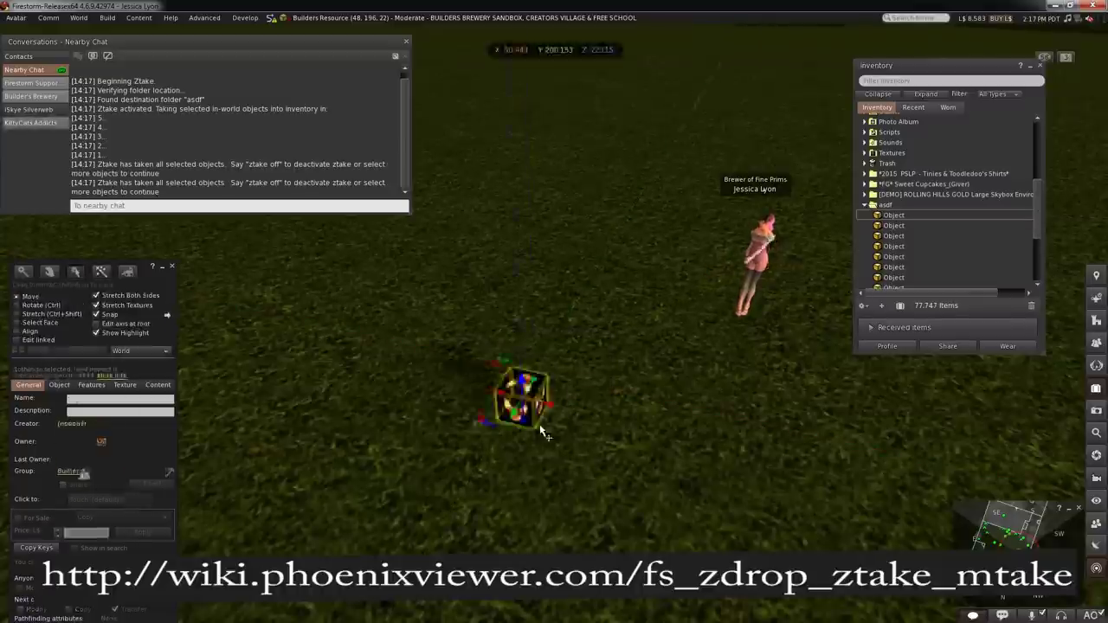
# - Switch Ztake off by saying 'ztake off' in Nearby Chat
pyautogui.click(252, 206)
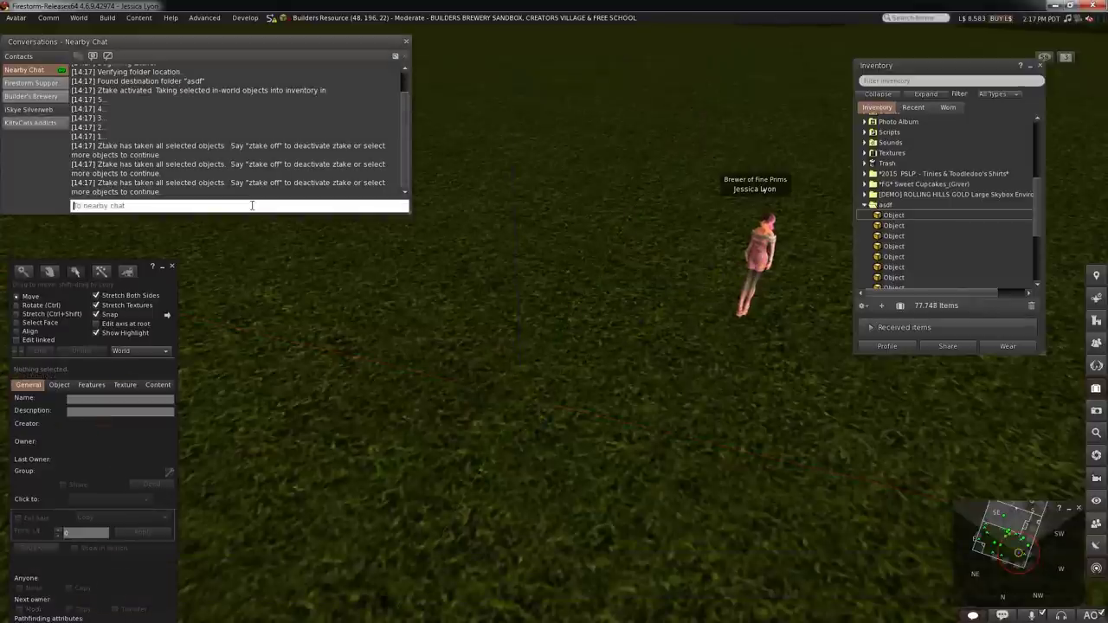
pyautogui.write('ztake off')
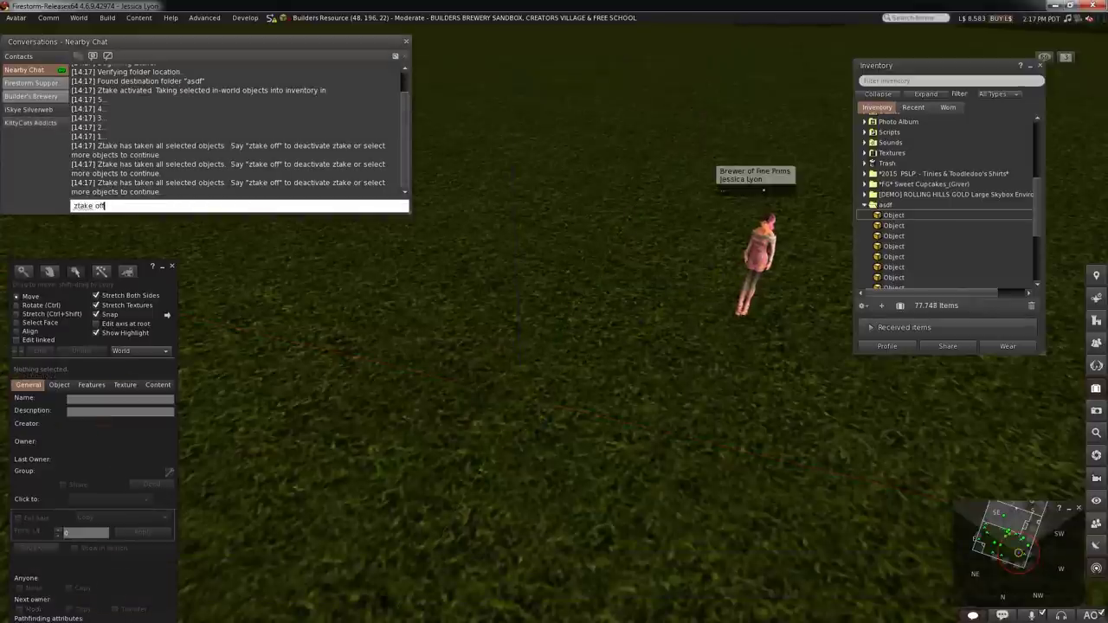
pyautogui.press('Return')
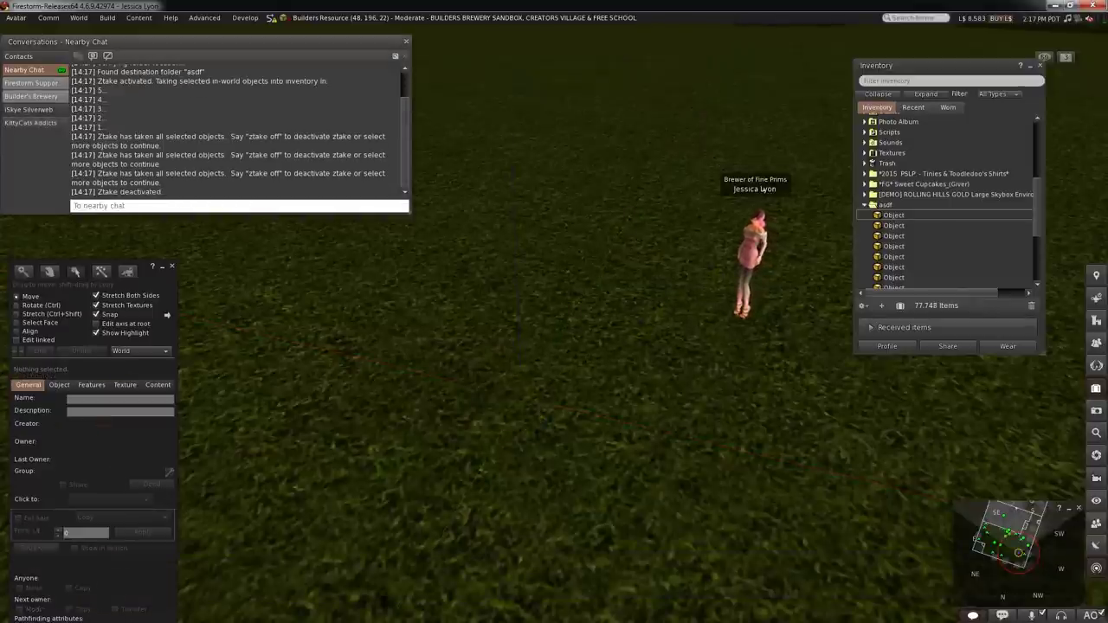